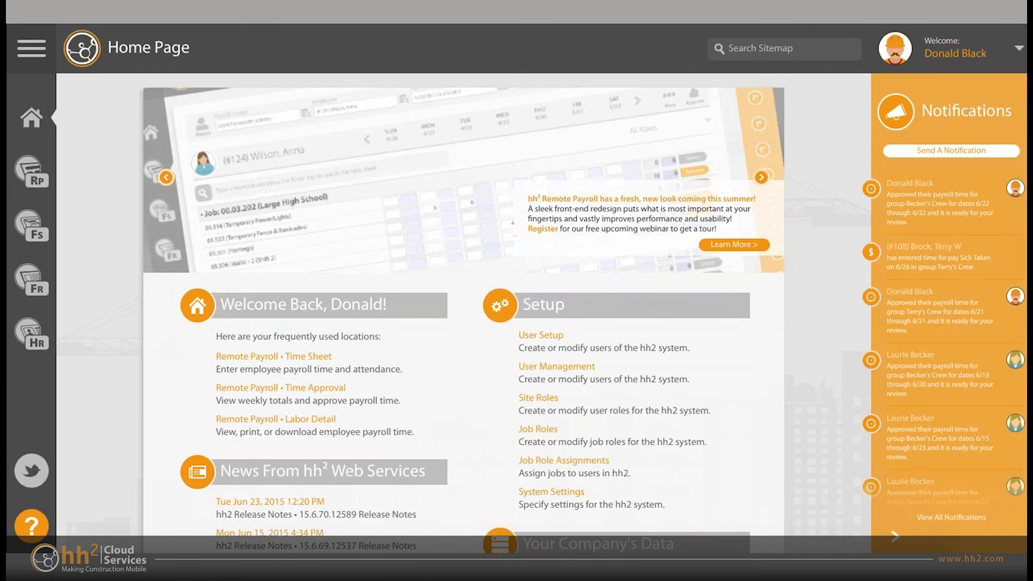
# - Look over the home page's frequently used locations, news, setup and company data sections
pyautogui.scroll(-2, 463, 313)
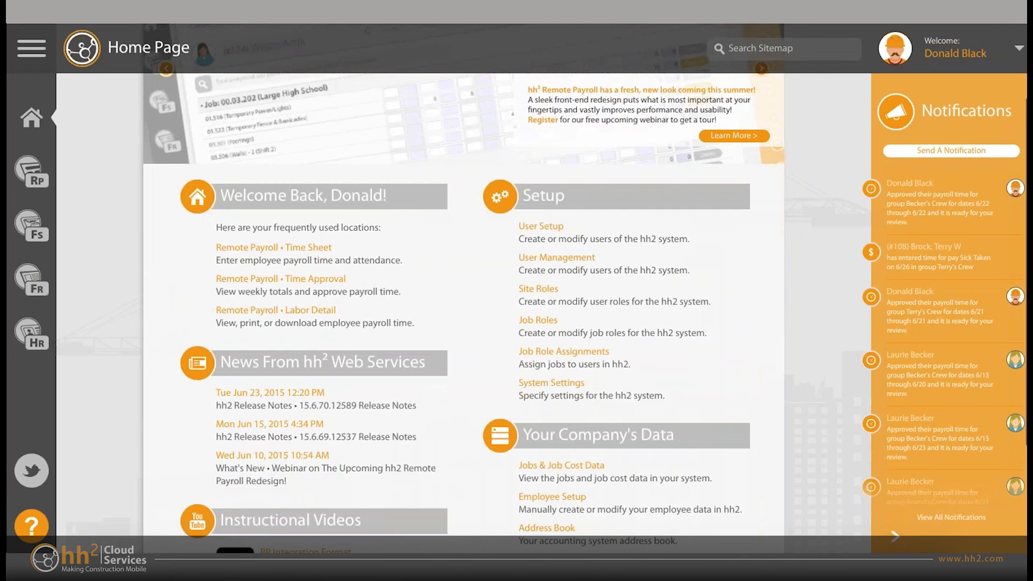
pyautogui.scroll(-1, 463, 313)
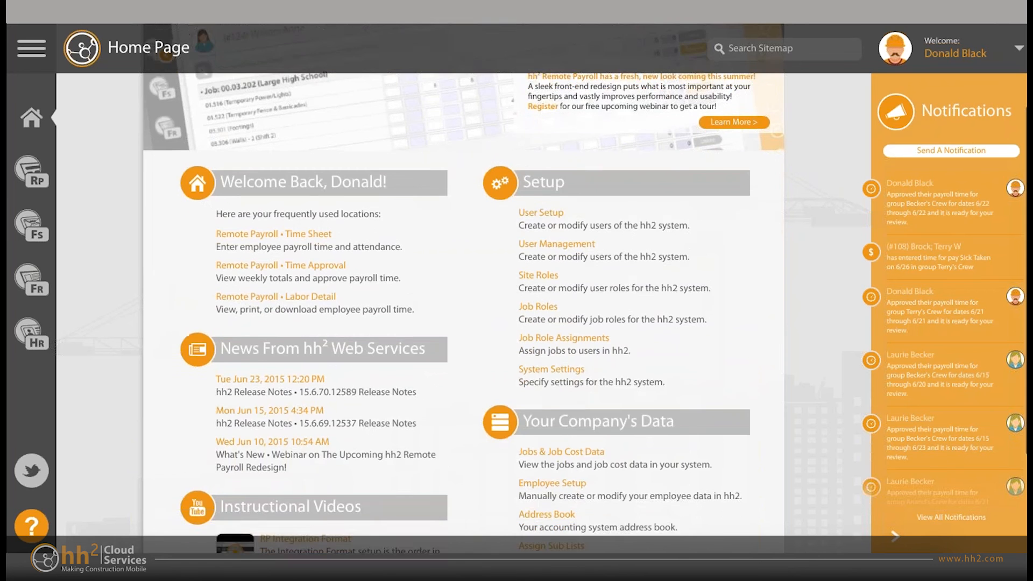
pyautogui.scroll(-1, 463, 313)
pyautogui.scroll(3, 463, 313)
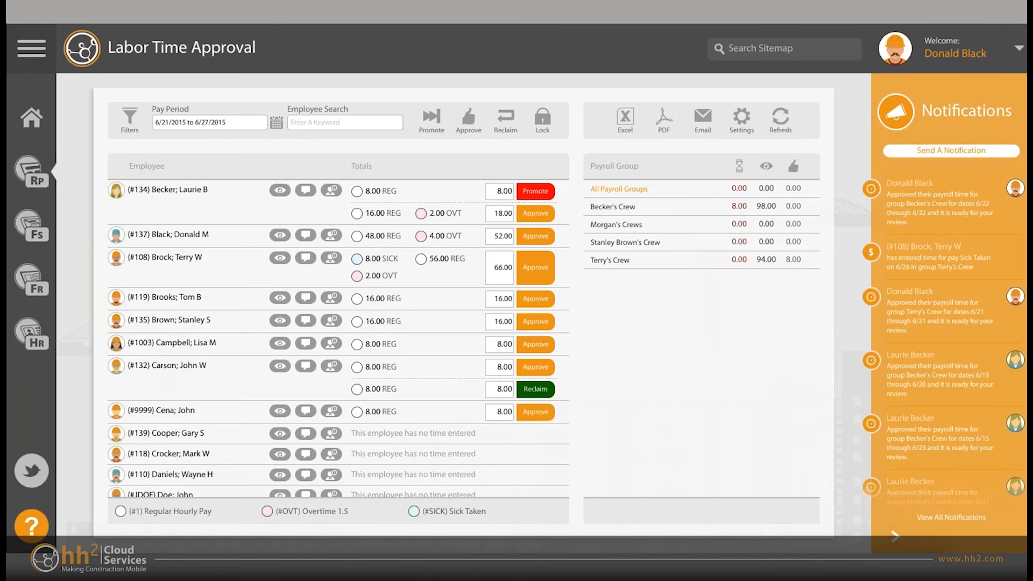
# - Review all time entries of the first listed employee in the quick view and close it
pyautogui.click(116, 190)
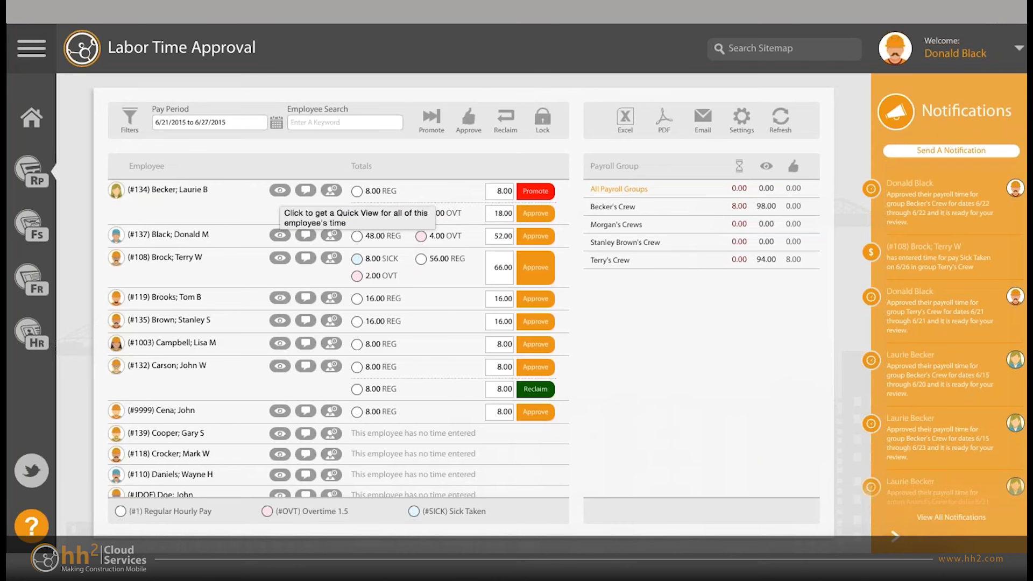
pyautogui.click(280, 190)
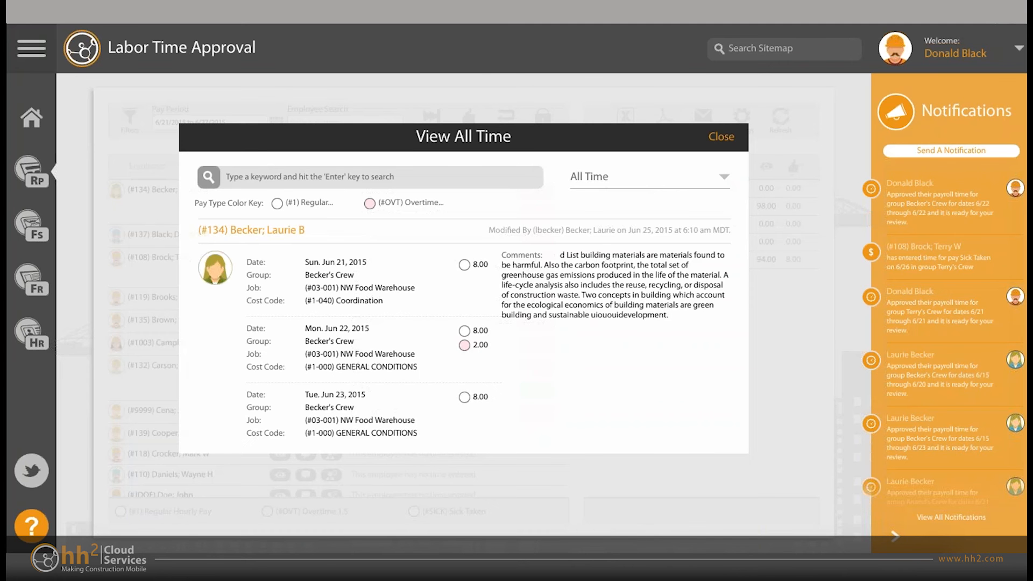
pyautogui.scroll(-1, 464, 335)
pyautogui.scroll(1, 463, 335)
pyautogui.scroll(-1, 464, 336)
pyautogui.scroll(1, 463, 335)
pyautogui.scroll(-1, 473, 336)
pyautogui.scroll(1, 473, 335)
pyautogui.press('Escape')
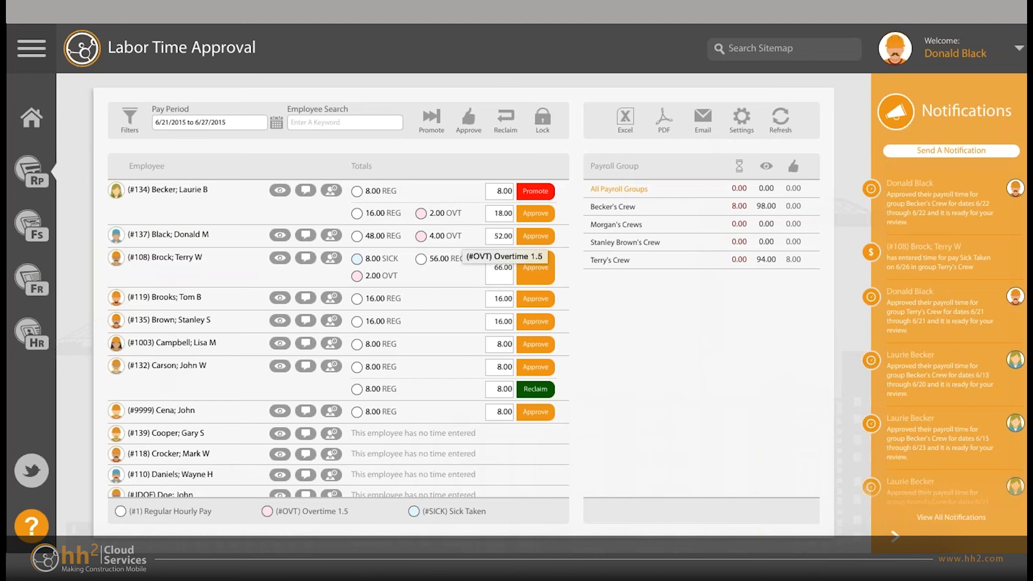
# - Examine the employee time totals in the approval list, and leave the time approval filters without applying any
pyautogui.scroll(-4, 377, 347)
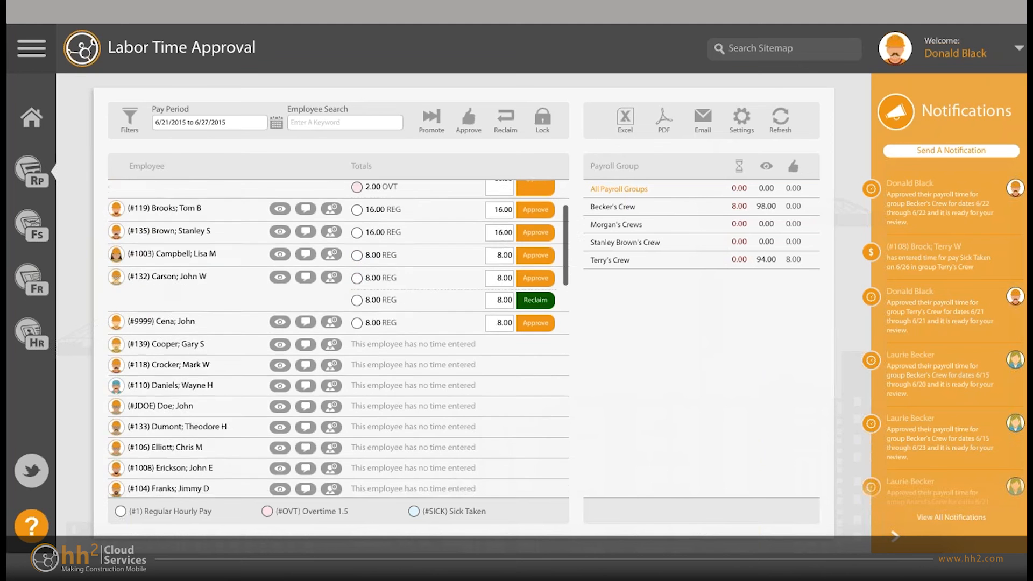
pyautogui.scroll(4, 377, 347)
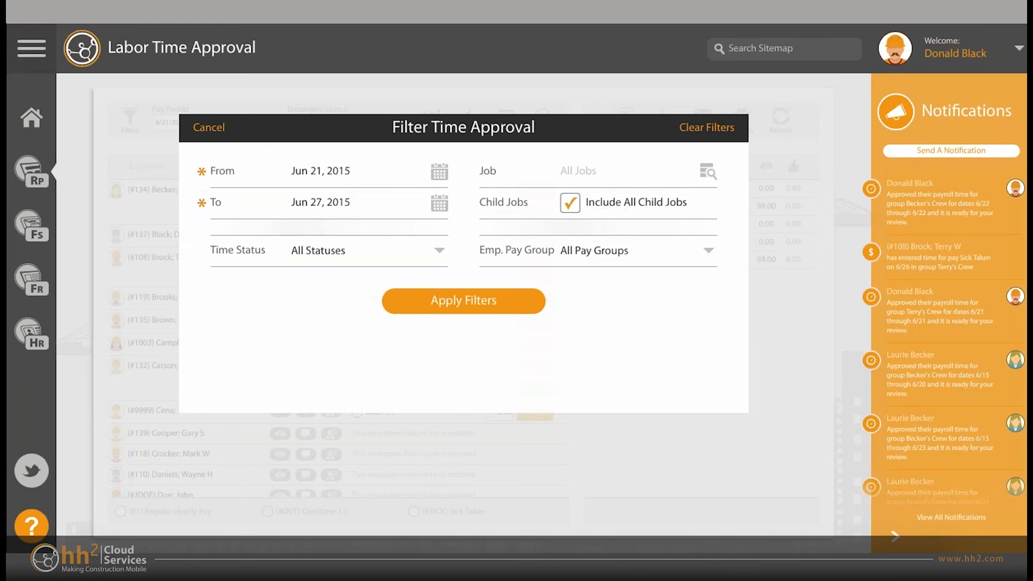
pyautogui.press('Escape')
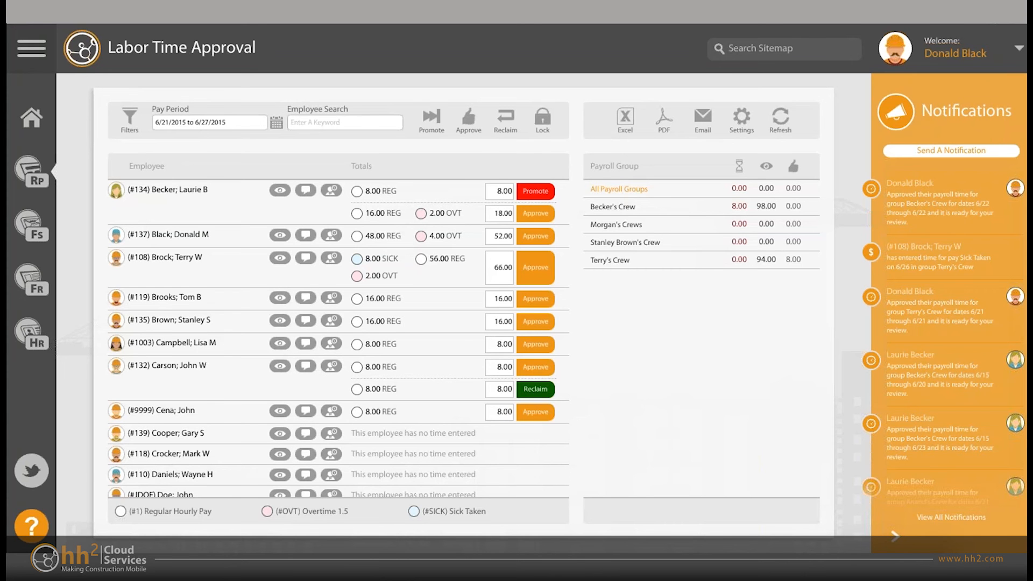
pyautogui.scroll(-1, 338, 339)
pyautogui.scroll(-3, 337, 339)
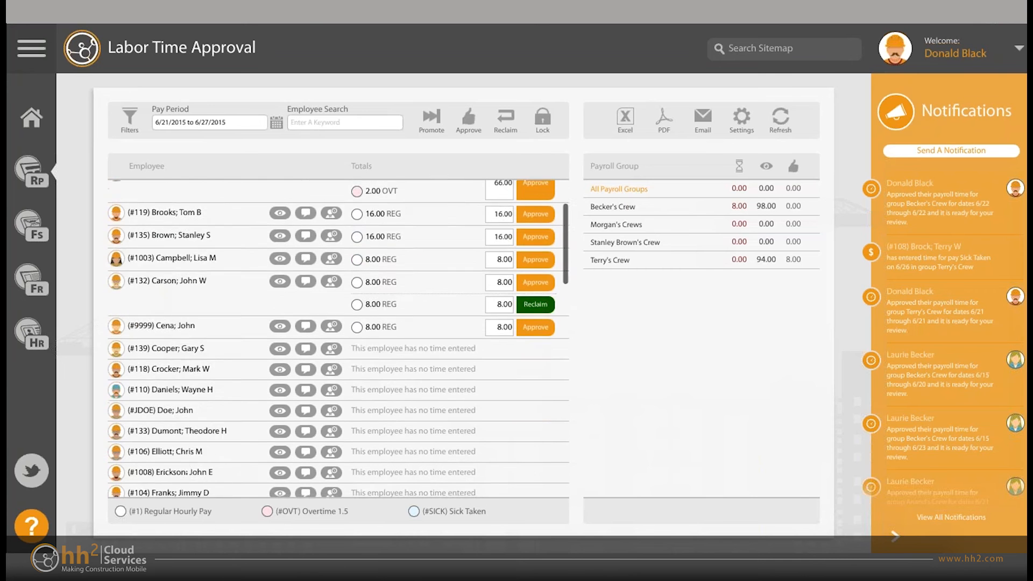
pyautogui.scroll(4, 338, 339)
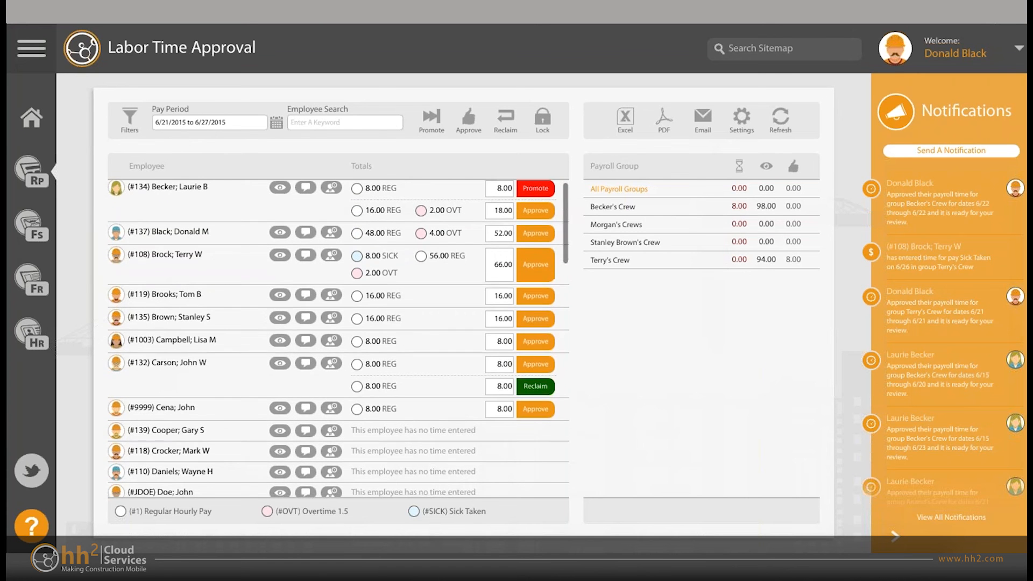
pyautogui.scroll(-5, 338, 339)
pyautogui.scroll(5, 338, 339)
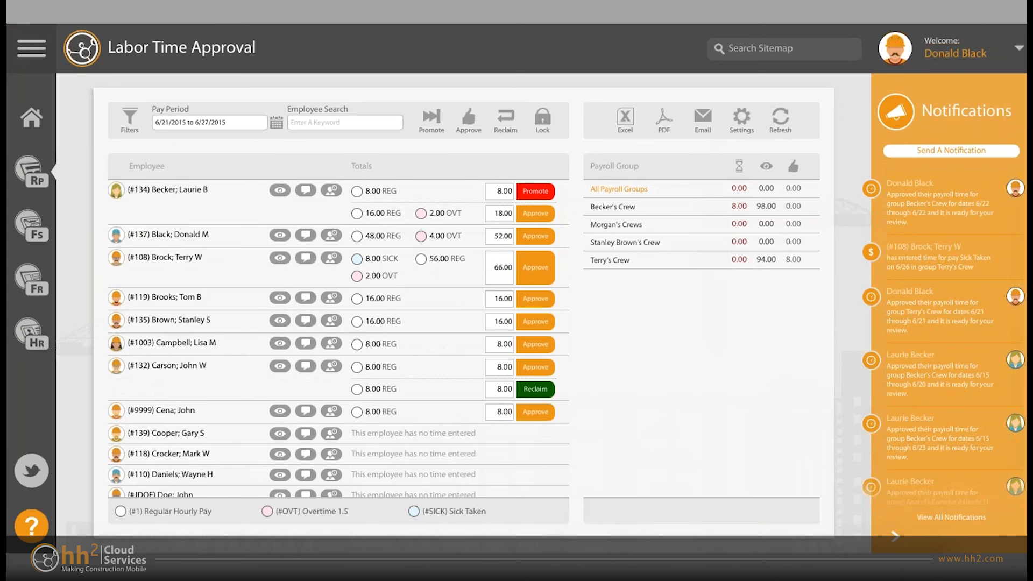
# - View the time totals of the individual crews one payroll group at a time, and refresh the approval list for all groups
pyautogui.click(613, 206)
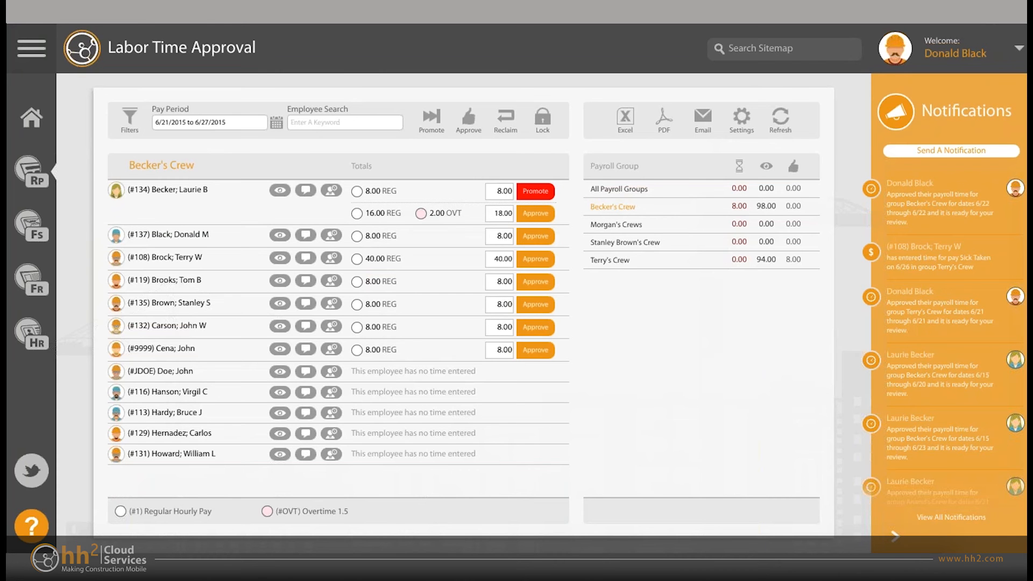
pyautogui.click(615, 225)
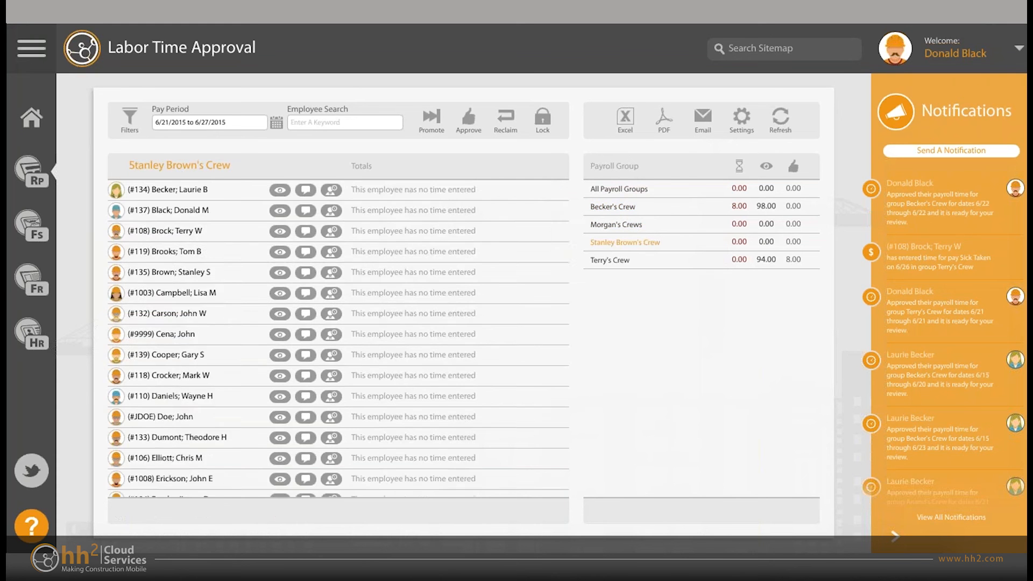
pyautogui.click(609, 260)
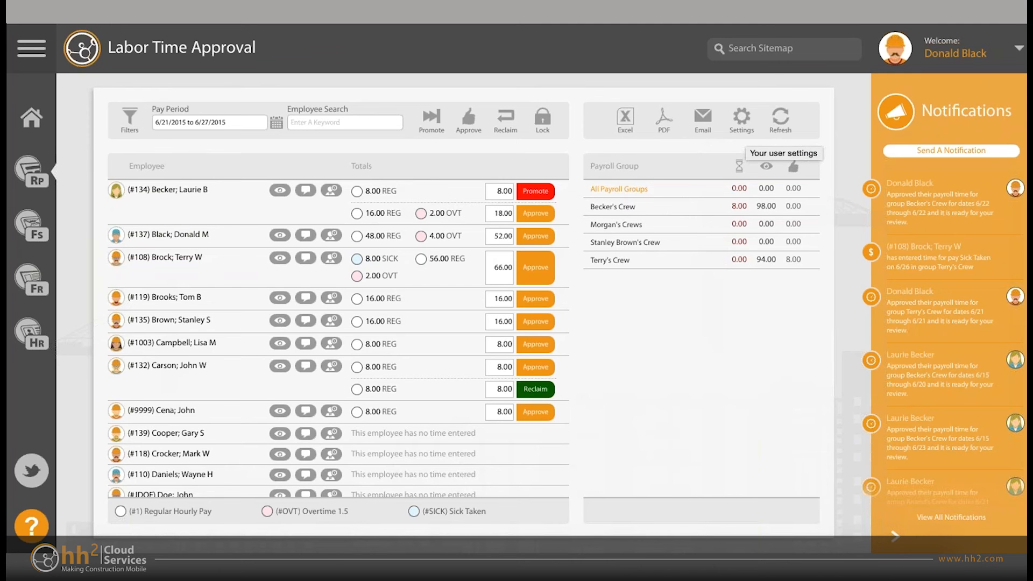
pyautogui.click(780, 119)
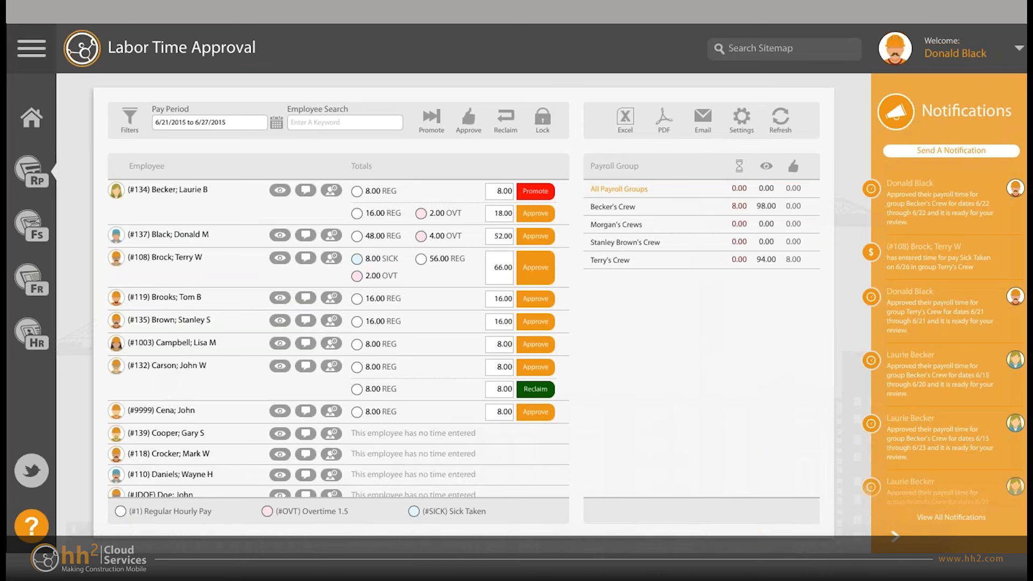
pyautogui.scroll(-1, 338, 339)
pyautogui.scroll(1, 337, 338)
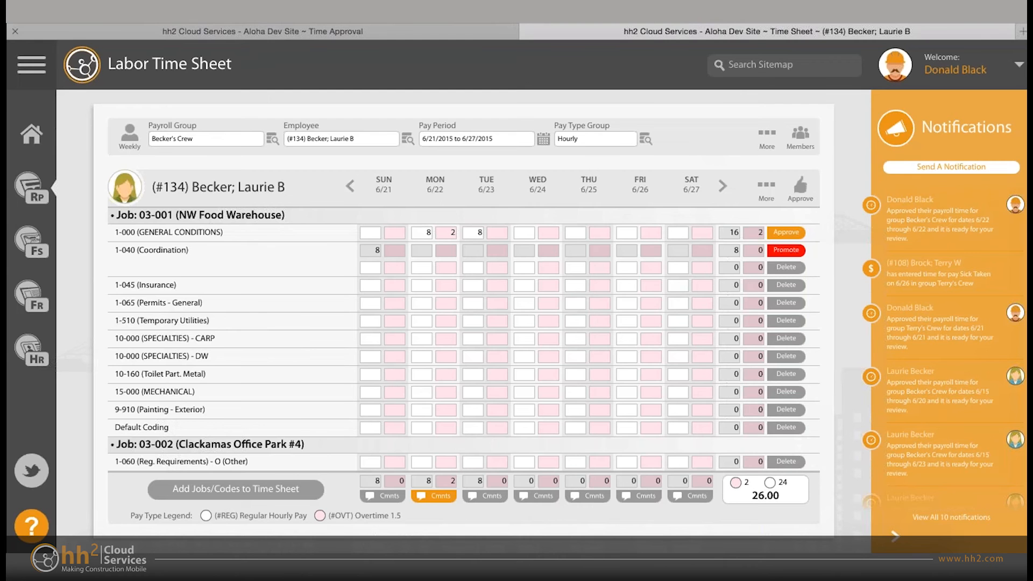
# - Close the second employee's time sheet and toggle the weekly or daily view of the first employee's time sheet
pyautogui.click(262, 31)
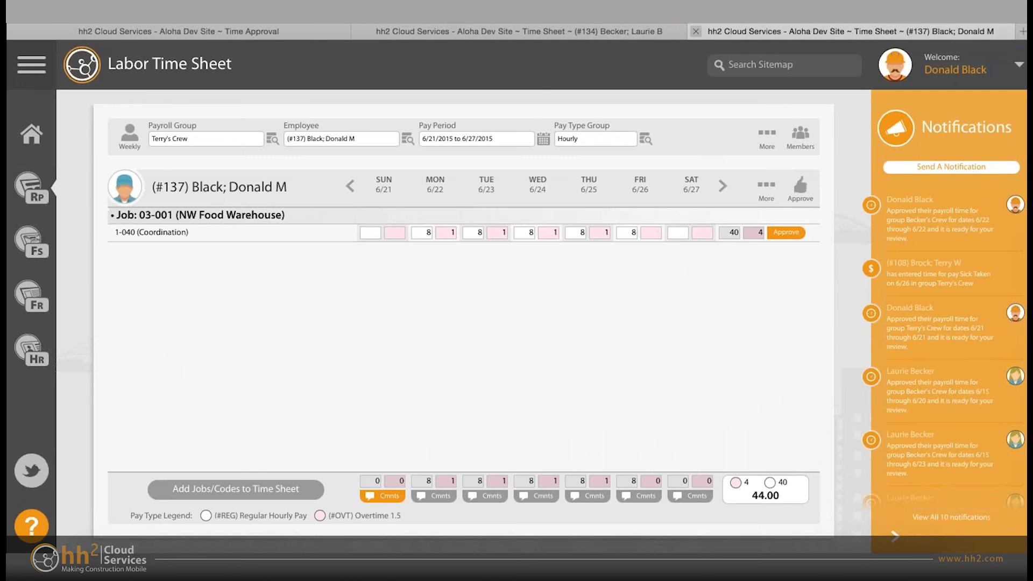
pyautogui.click(696, 31)
pyautogui.click(263, 31)
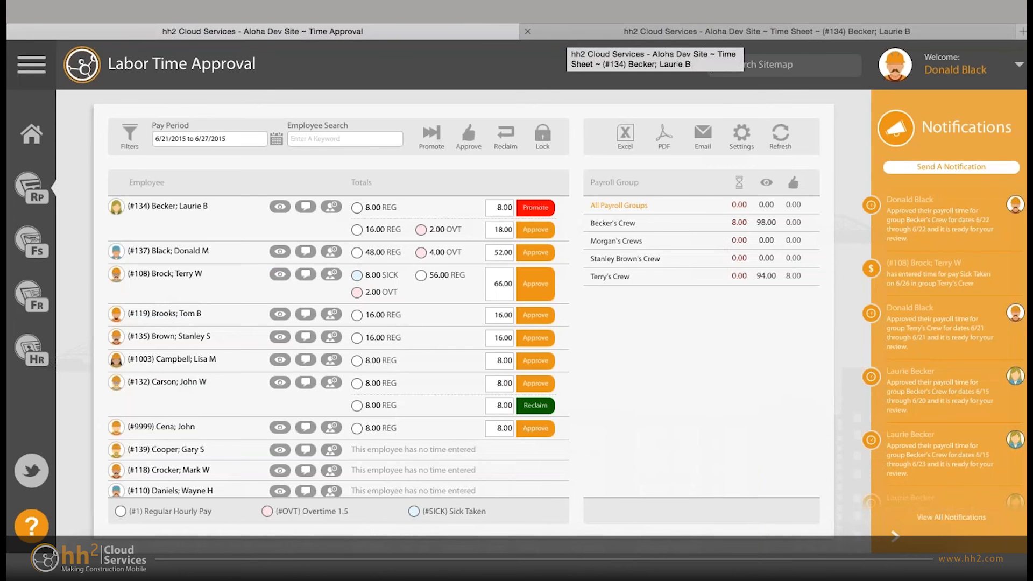
pyautogui.click(570, 31)
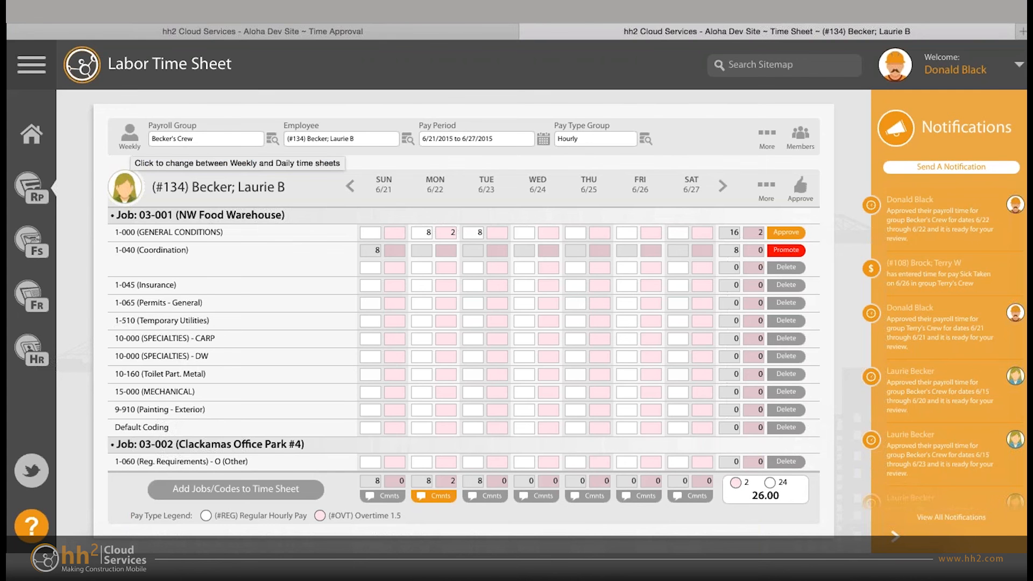
pyautogui.click(130, 138)
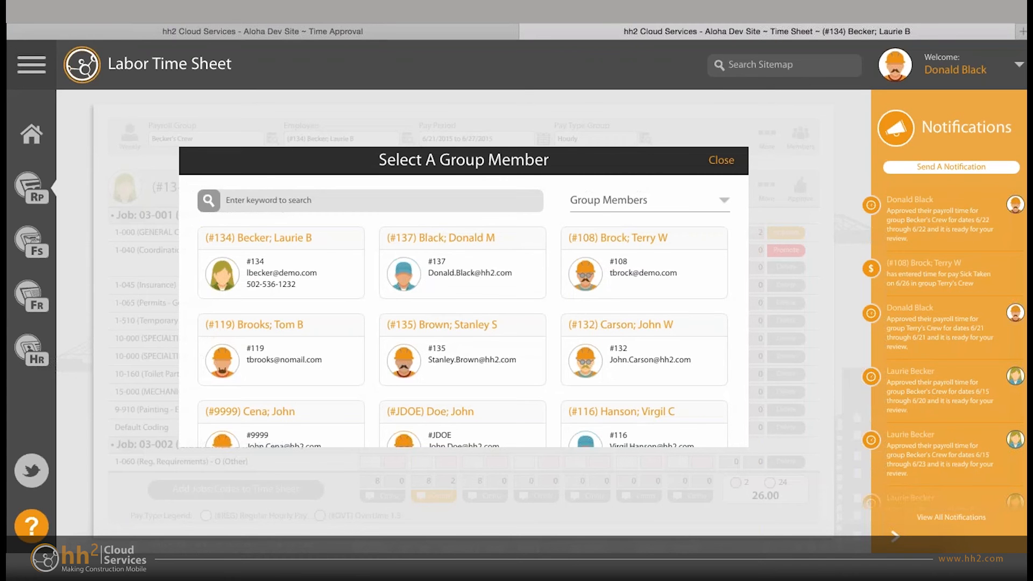
# - Show Active Employees in the group member selection, and close it without picking anyone
pyautogui.scroll(-3, 464, 328)
pyautogui.scroll(3, 464, 328)
pyautogui.click(650, 200)
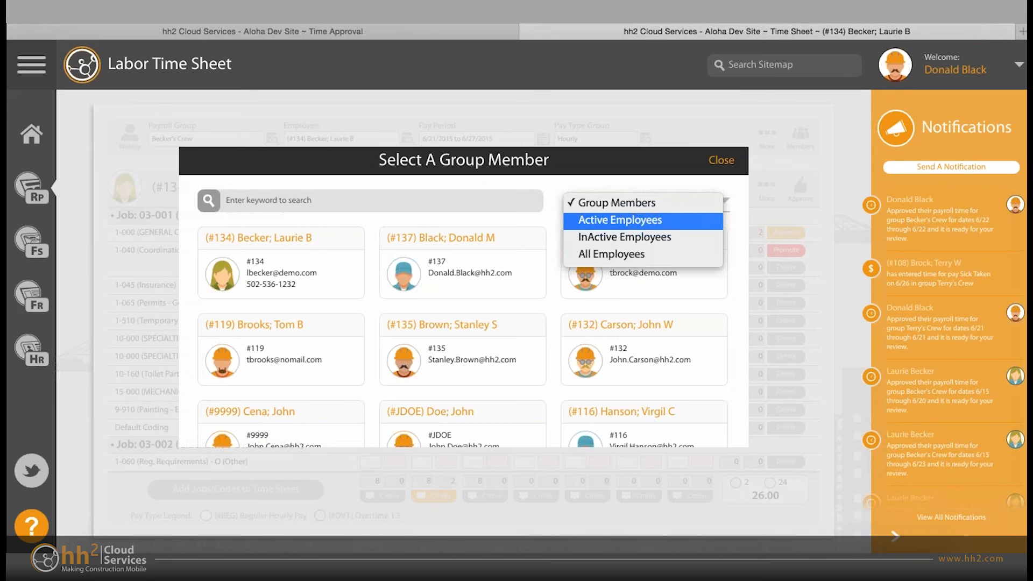
pyautogui.click(619, 220)
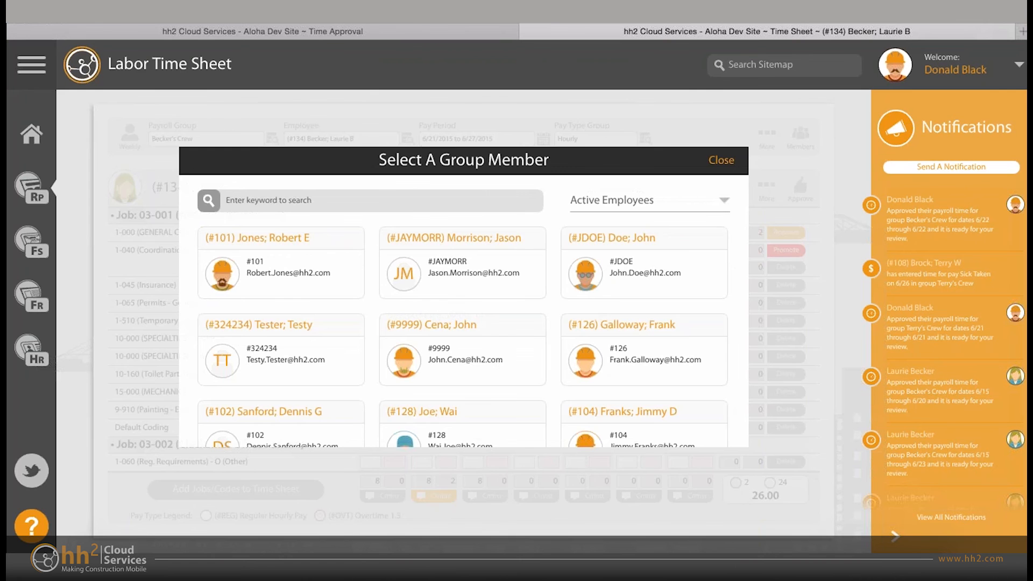
pyautogui.press('Escape')
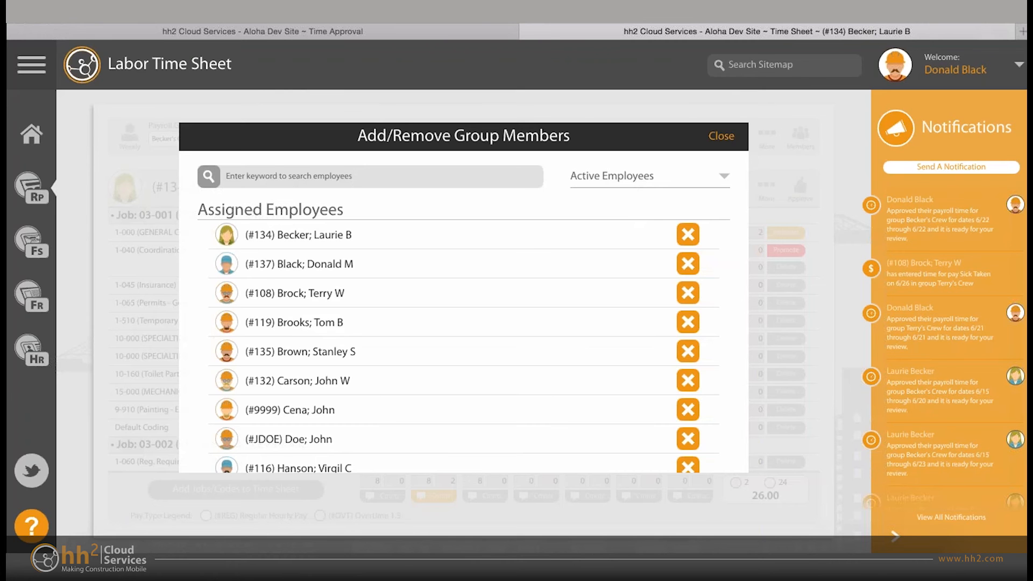
# - Examine the assigned and unassigned employees of the payroll group in the Add/Remove Group Members list
pyautogui.scroll(-6, 463, 334)
pyautogui.scroll(1, 463, 334)
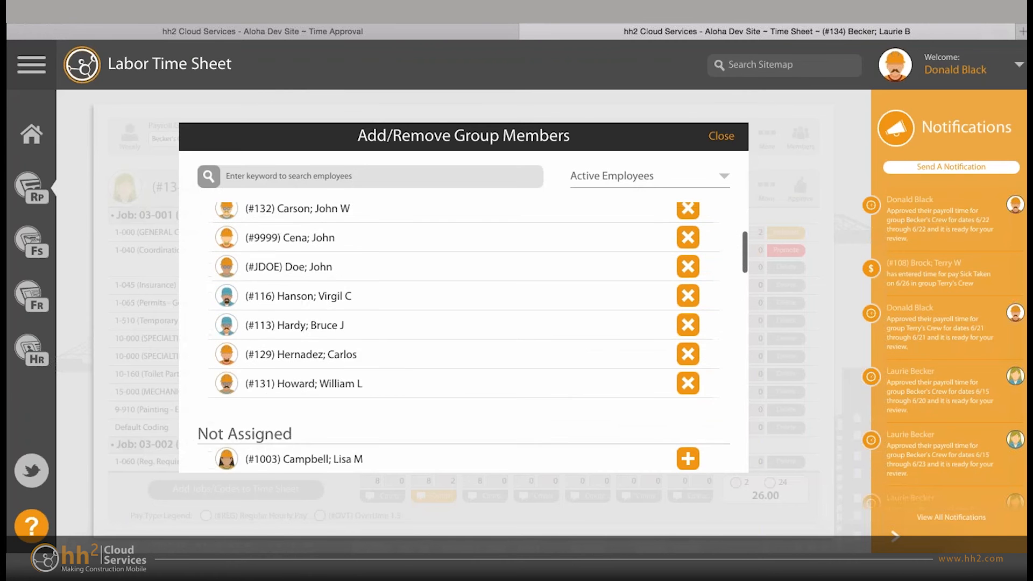
pyautogui.scroll(5, 462, 333)
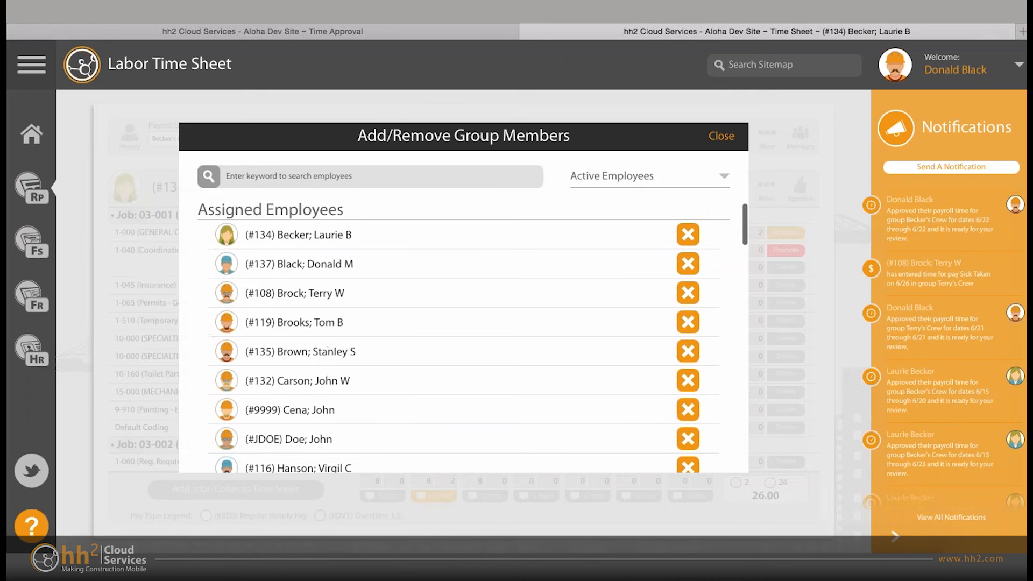
pyautogui.scroll(-5, 463, 333)
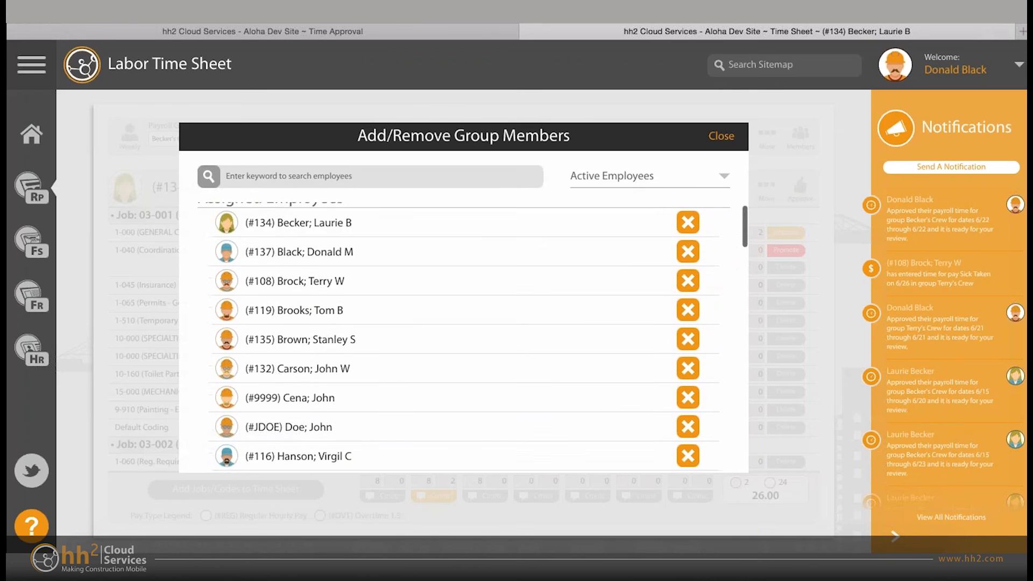
pyautogui.scroll(-15, 463, 333)
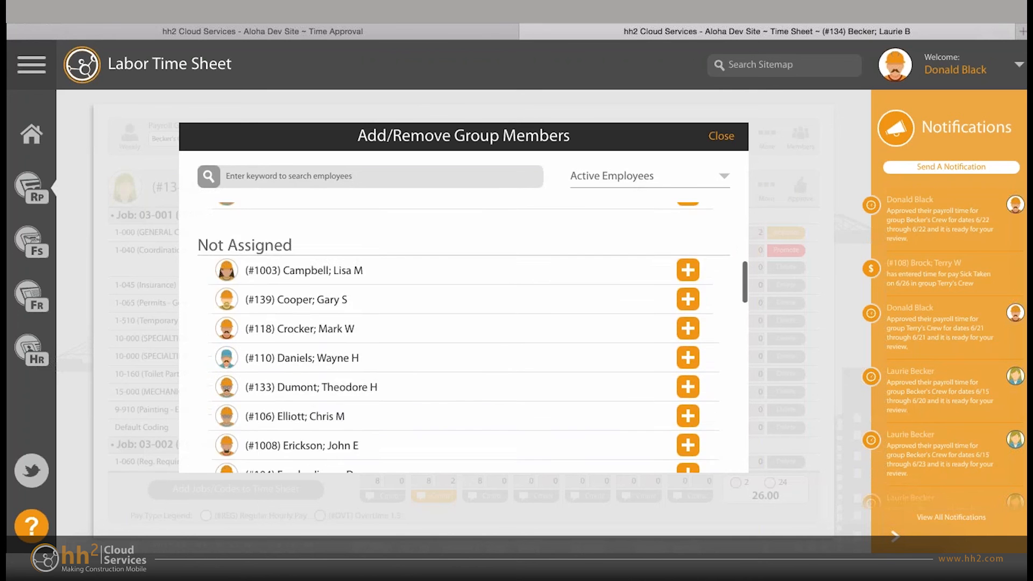
pyautogui.scroll(20, 462, 334)
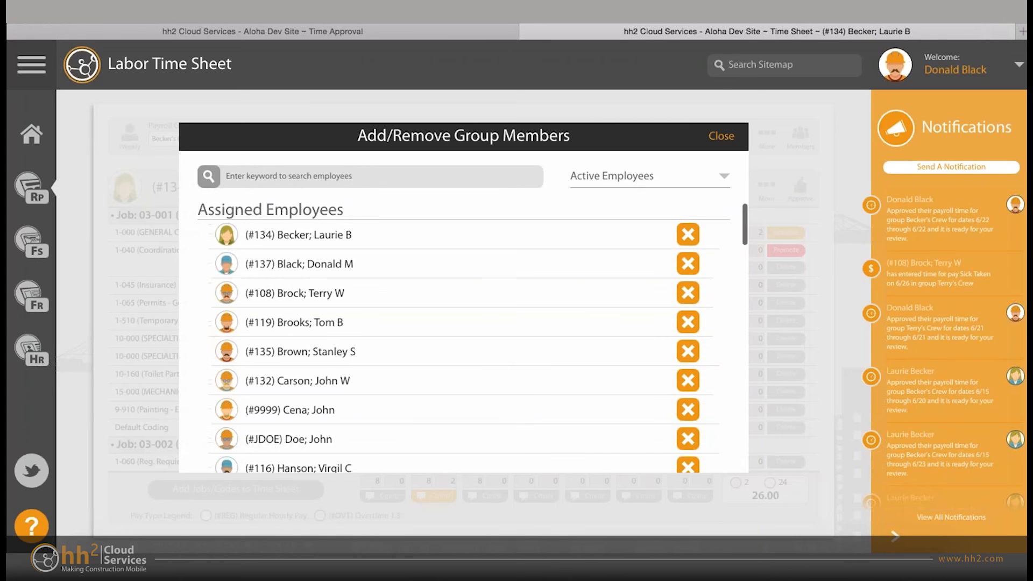
pyautogui.scroll(-1, 462, 333)
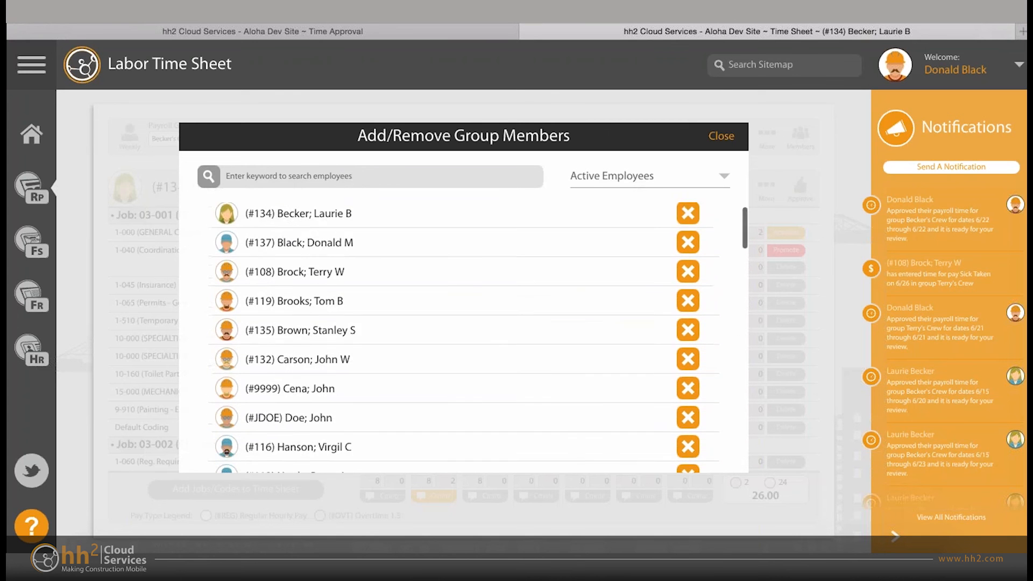
pyautogui.scroll(1, 462, 334)
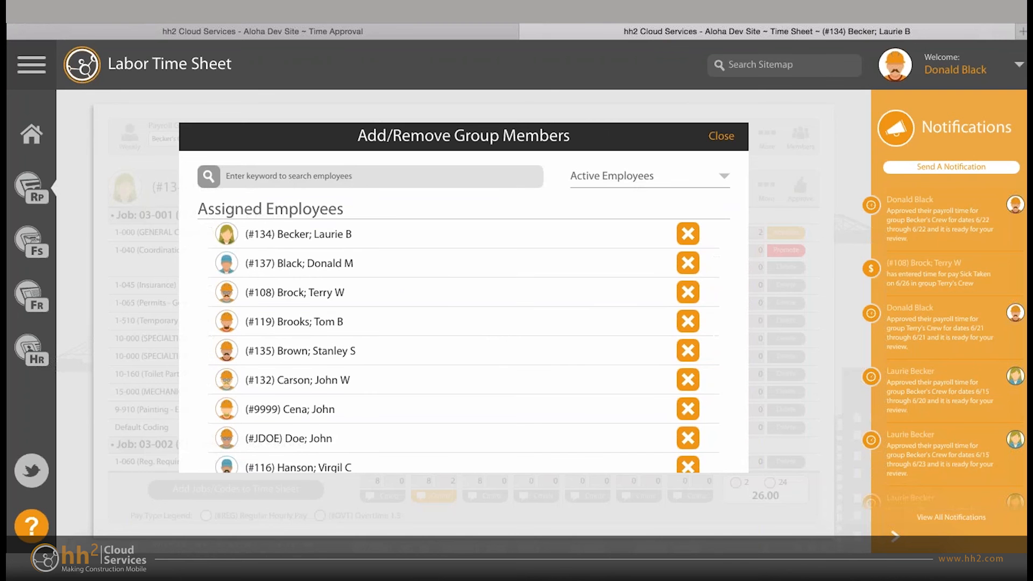
pyautogui.scroll(-10, 462, 333)
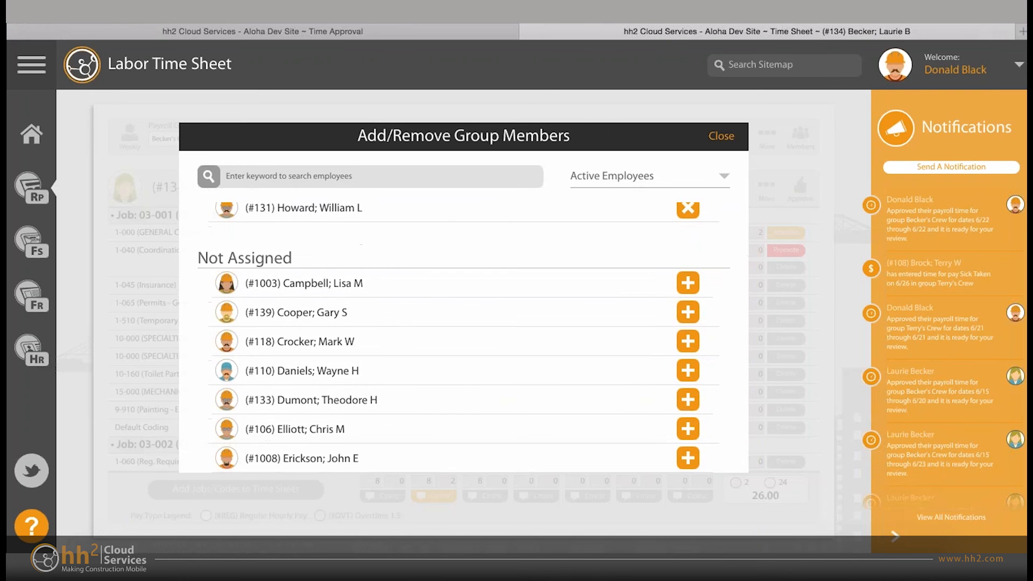
pyautogui.scroll(-12, 462, 333)
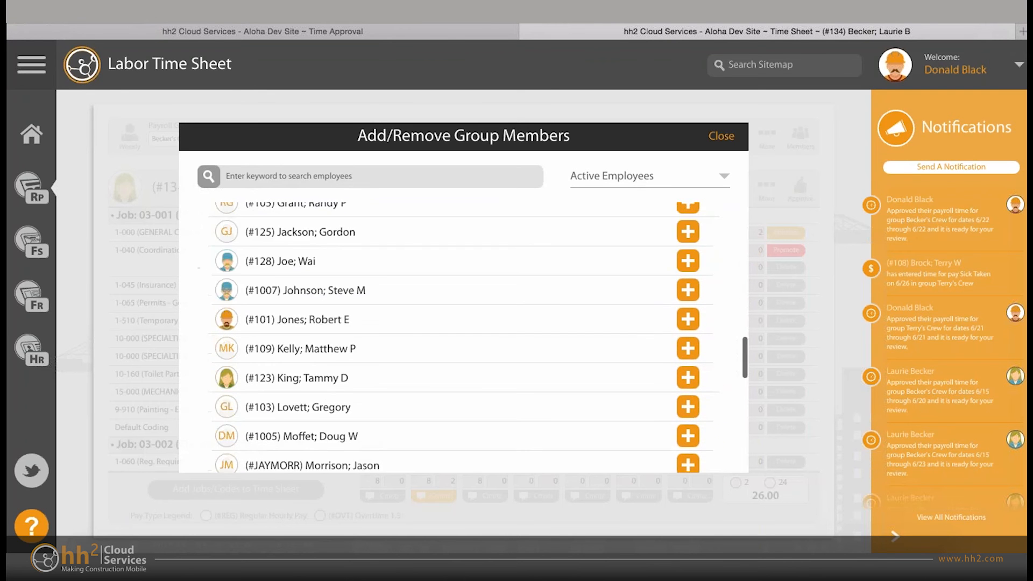
pyautogui.scroll(16, 463, 334)
pyautogui.scroll(-3, 462, 333)
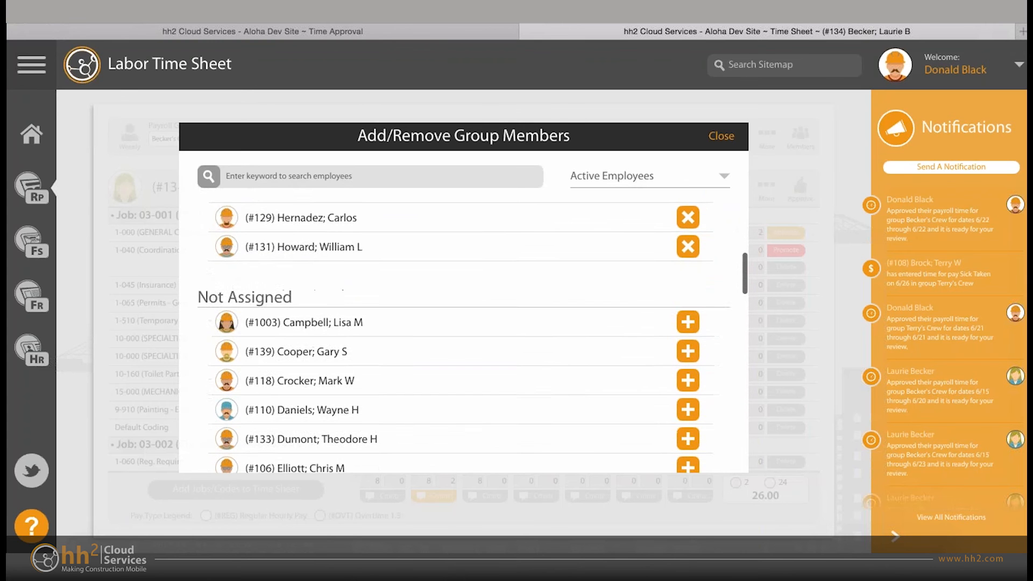
pyautogui.scroll(-2, 462, 334)
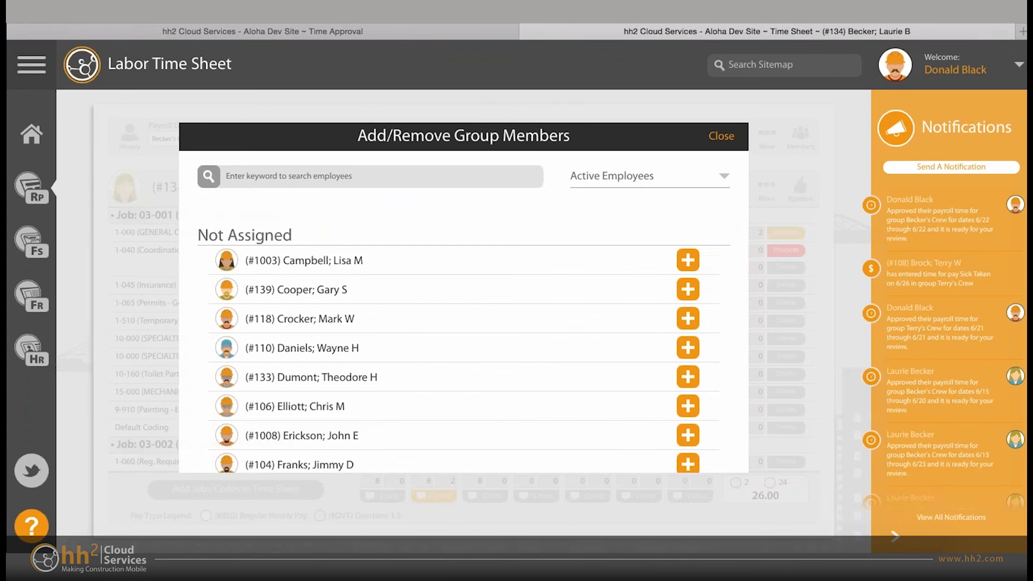
# - Compare the Assigned Employees and Not Assigned lists of the payroll group once more, and close them without changing any member
pyautogui.scroll(8, 463, 334)
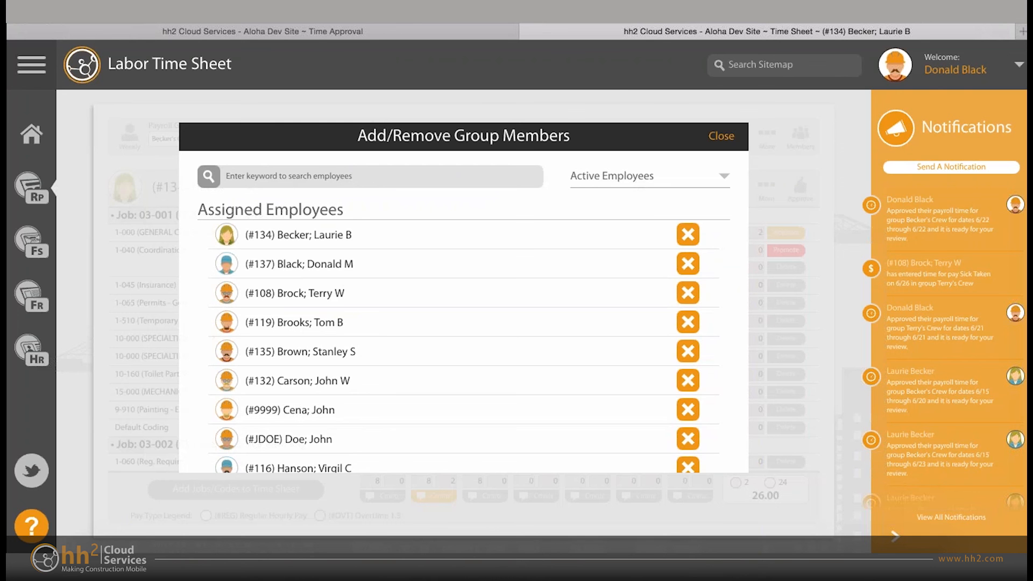
pyautogui.scroll(-6, 463, 333)
pyautogui.scroll(-2, 463, 333)
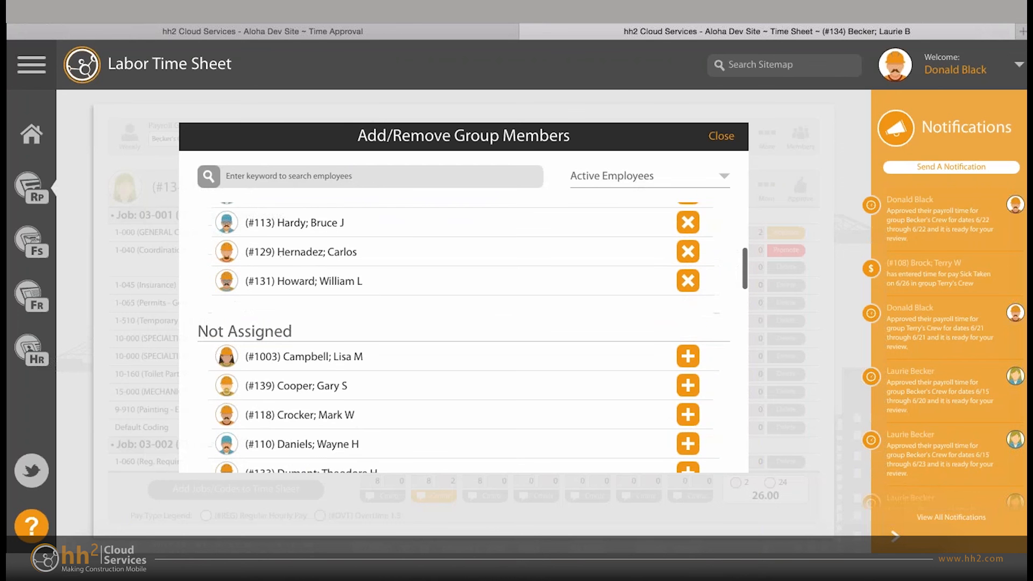
pyautogui.scroll(-3, 462, 333)
pyautogui.scroll(7, 463, 333)
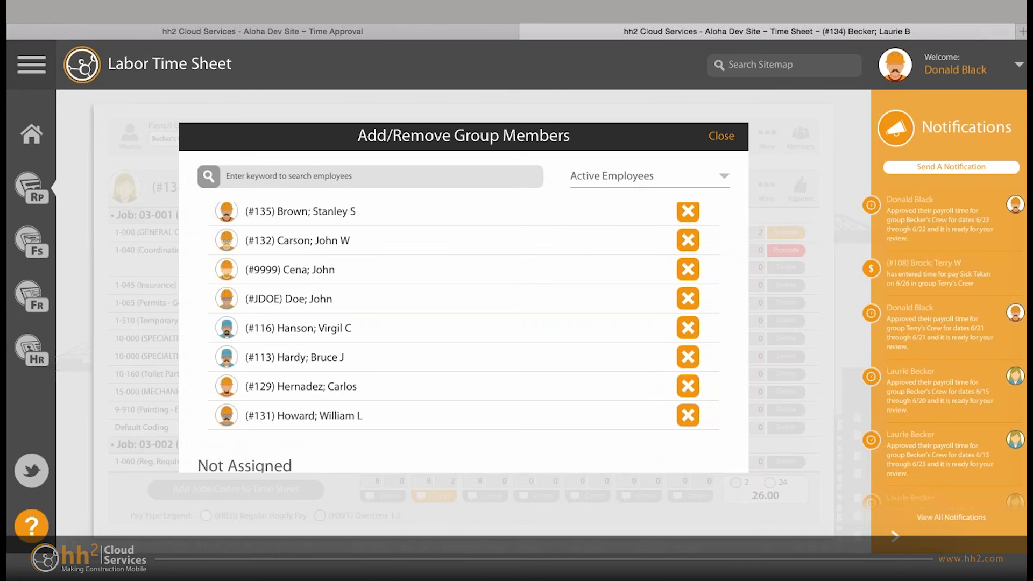
pyautogui.press('Escape')
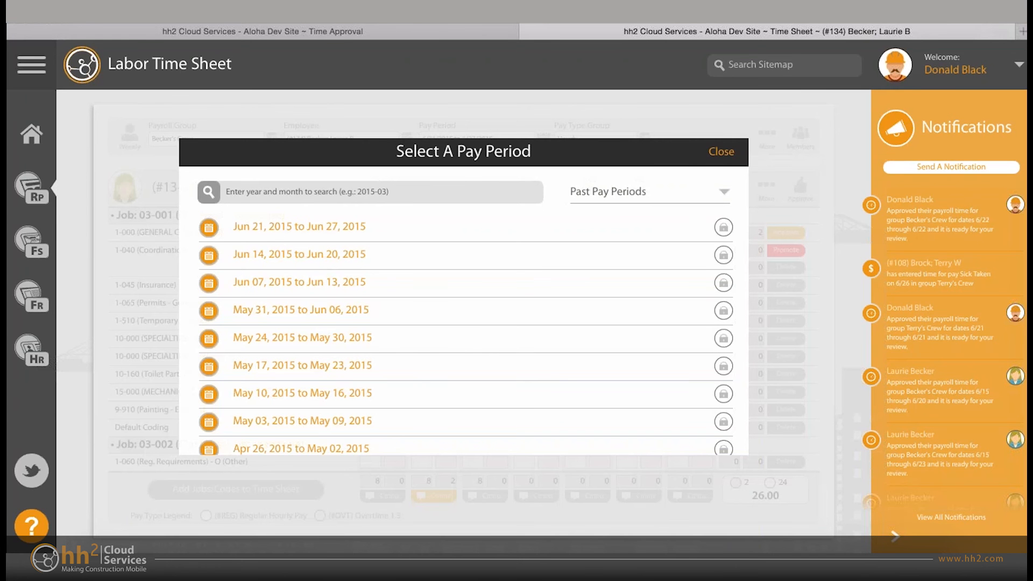
# - Look through the past pay periods in the pay period selection, and switch the list to Future Pay Periods
pyautogui.scroll(-2, 464, 331)
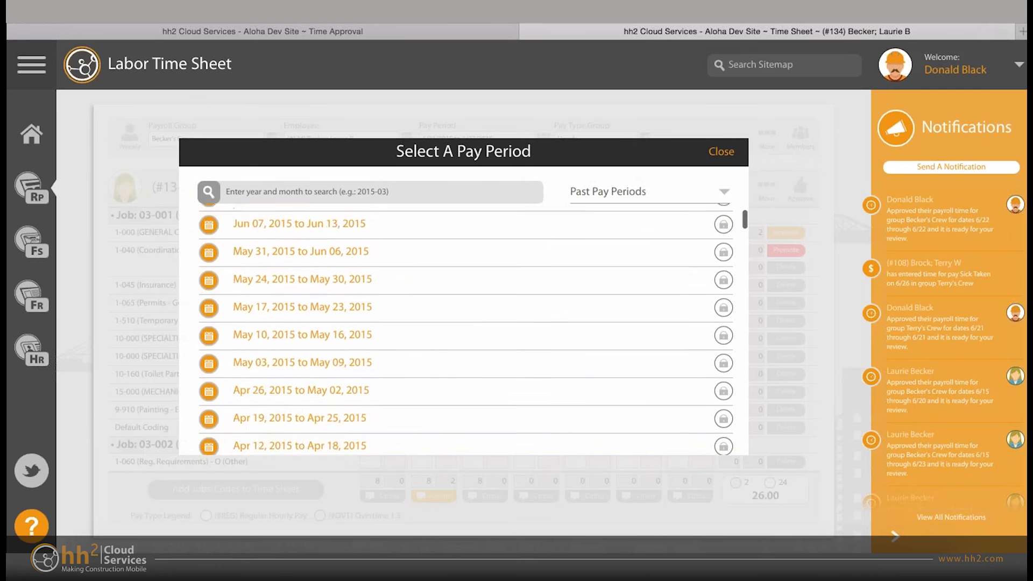
pyautogui.scroll(2, 464, 331)
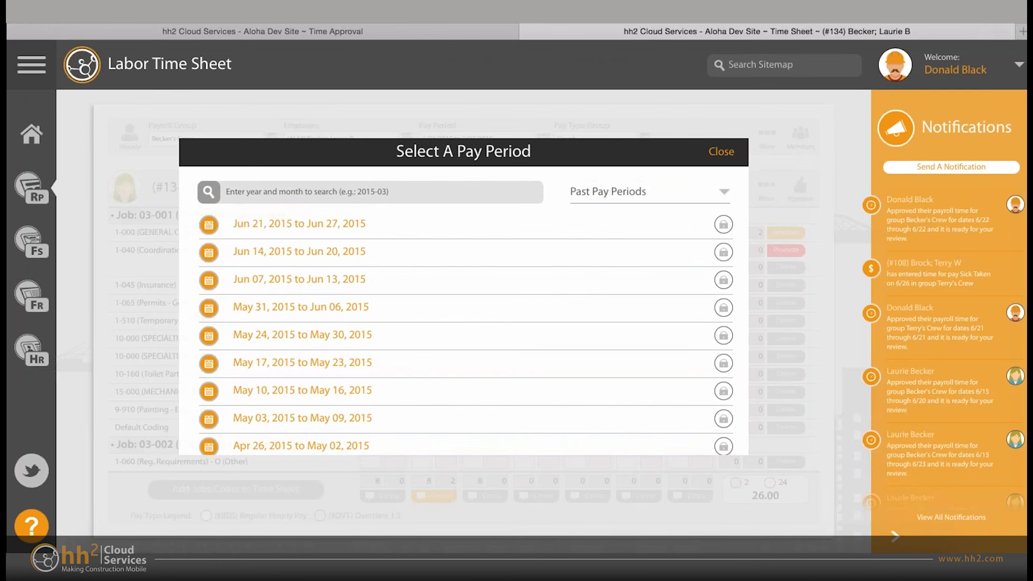
pyautogui.moveTo(723, 252)
pyautogui.click(649, 192)
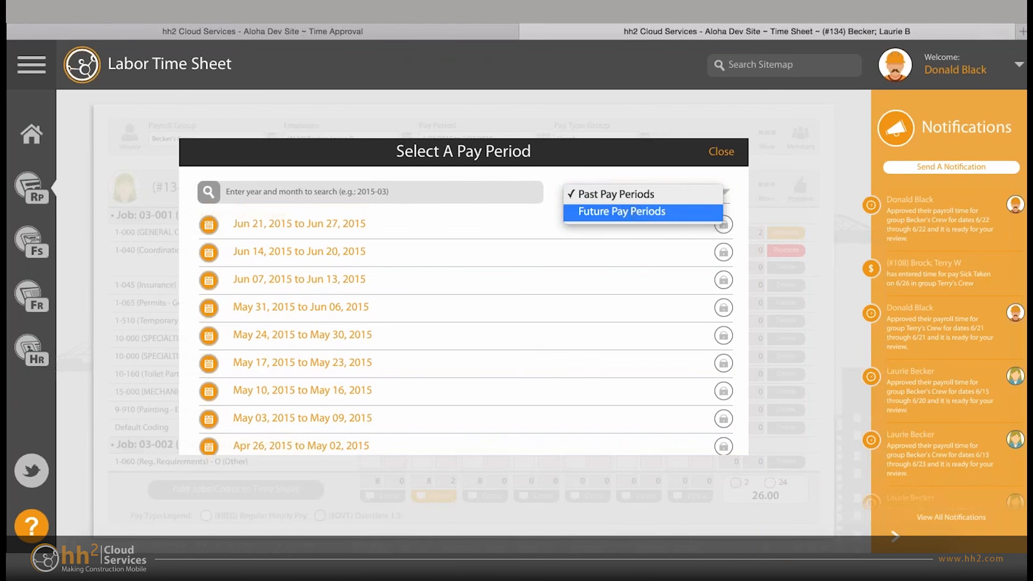
pyautogui.click(643, 212)
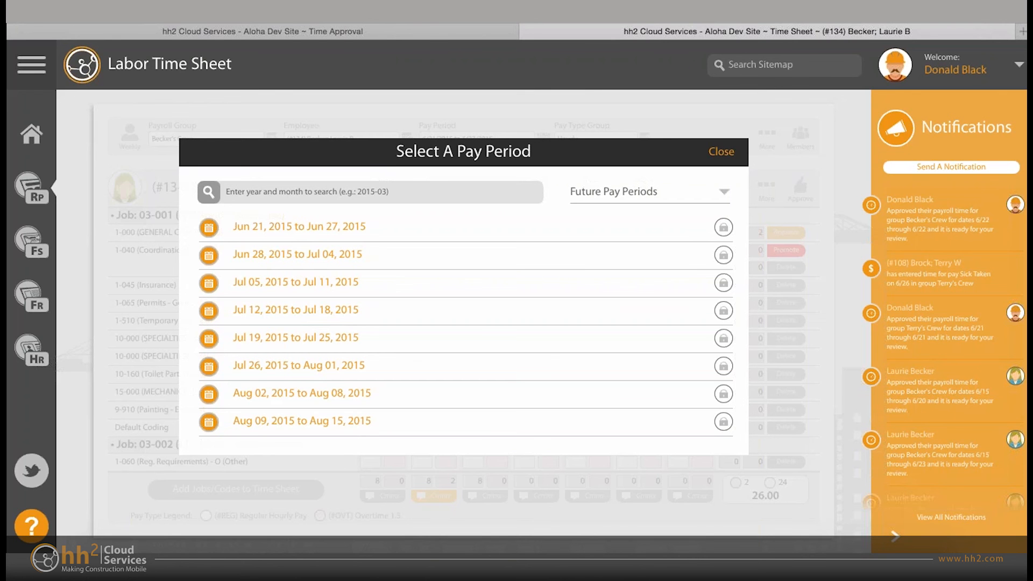
# - Switch the pay period list back to Past Pay Periods, and close the selection without picking a period
pyautogui.click(649, 192)
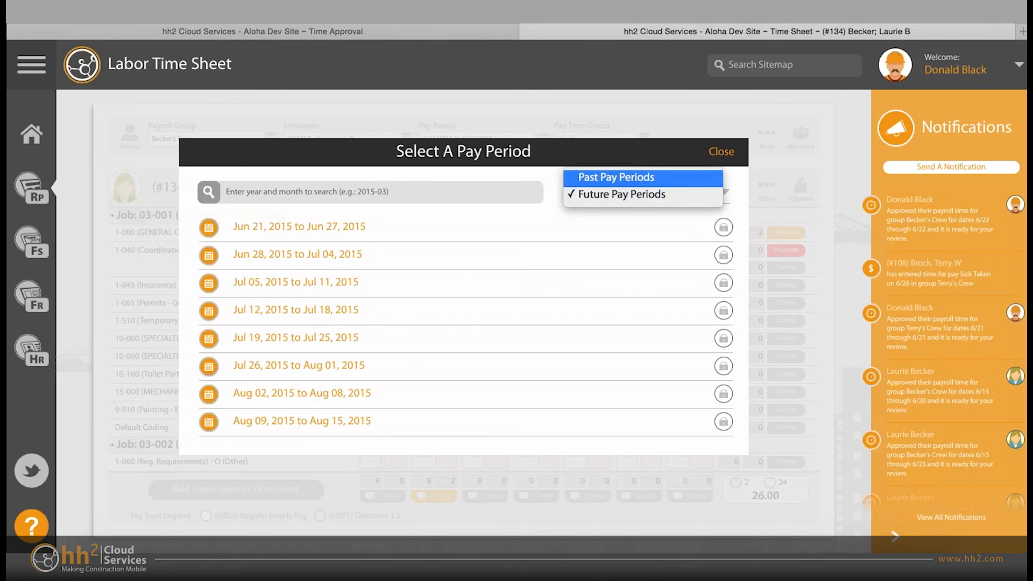
pyautogui.click(616, 177)
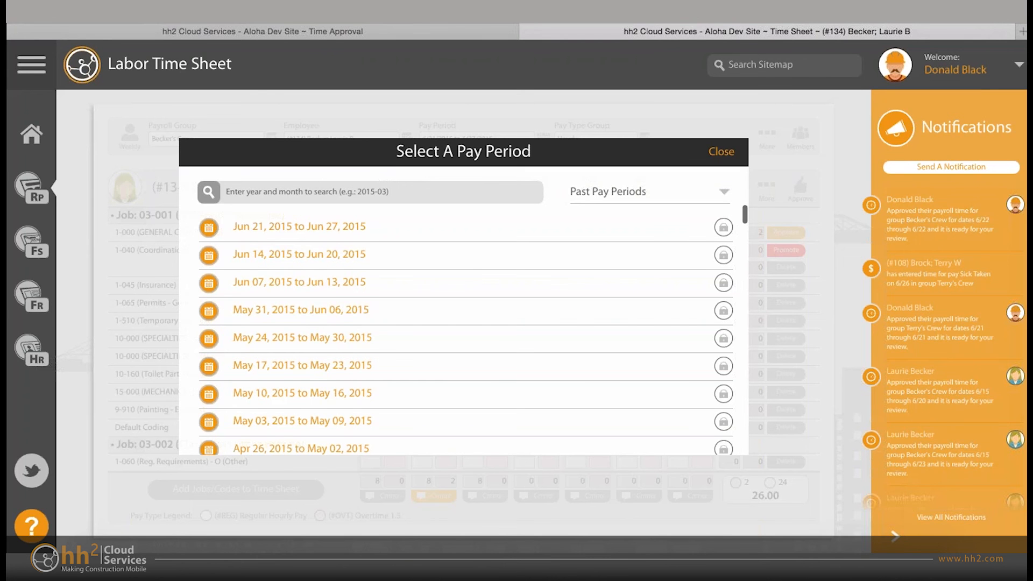
pyautogui.press('Escape')
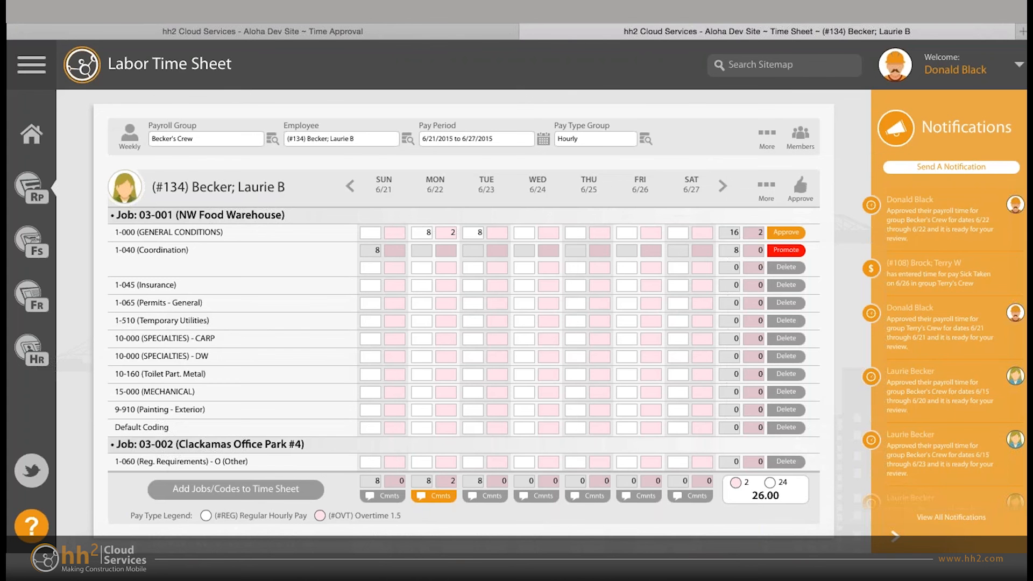
# - Open the time sheet's User Settings and view the choices for Default View and Default Dates without changing them
pyautogui.click(766, 137)
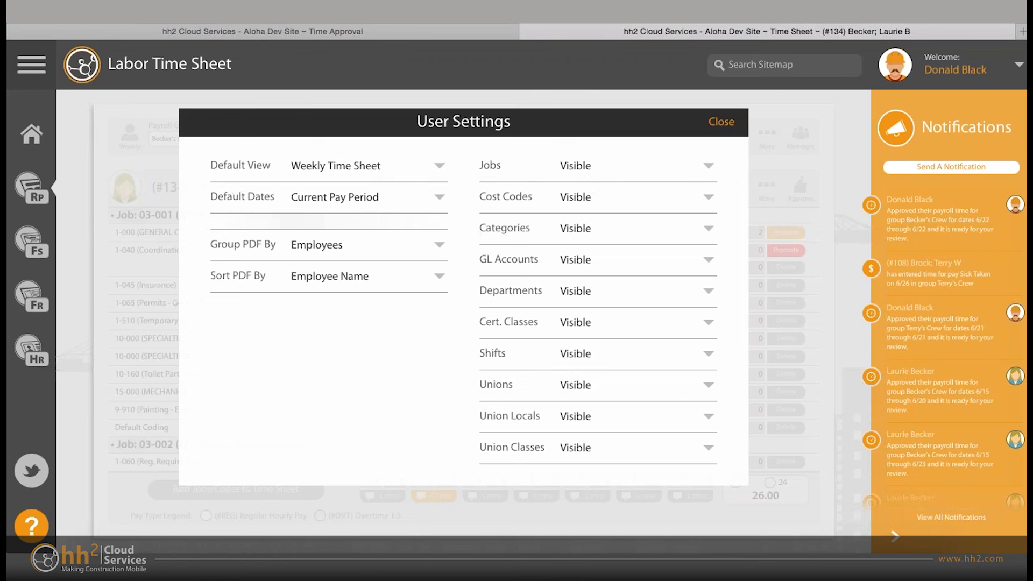
pyautogui.click(368, 166)
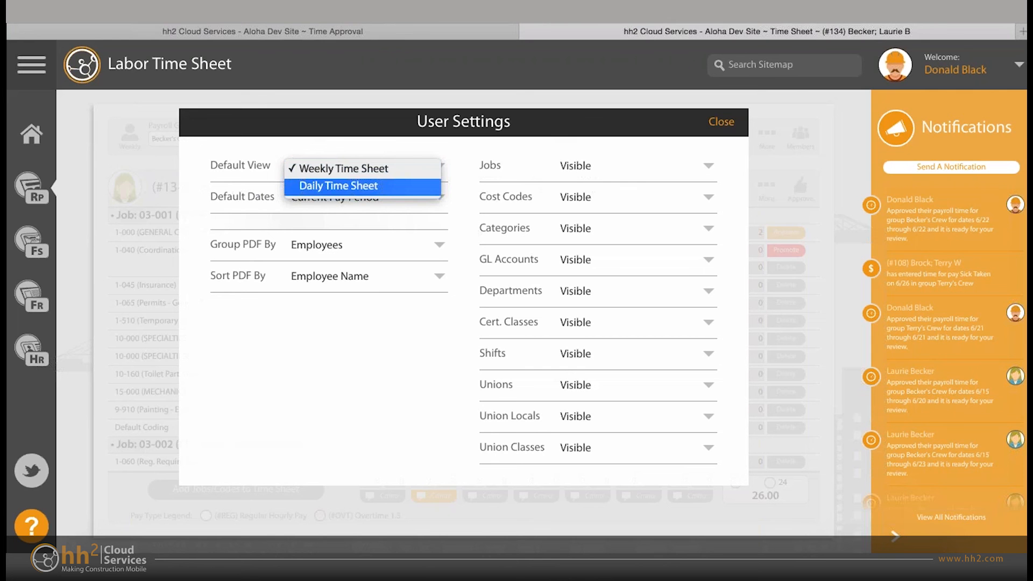
pyautogui.press('Escape')
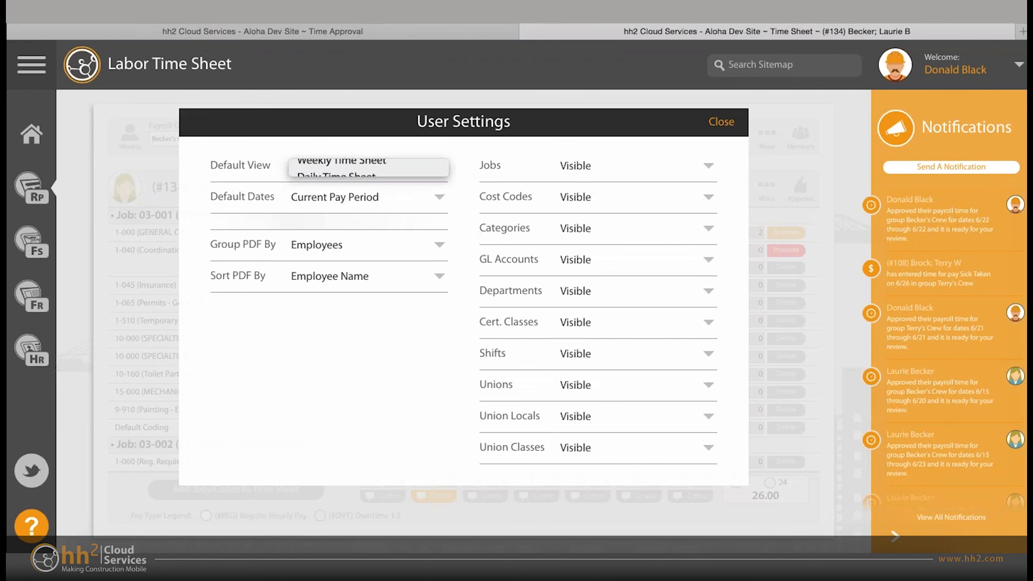
pyautogui.click(363, 197)
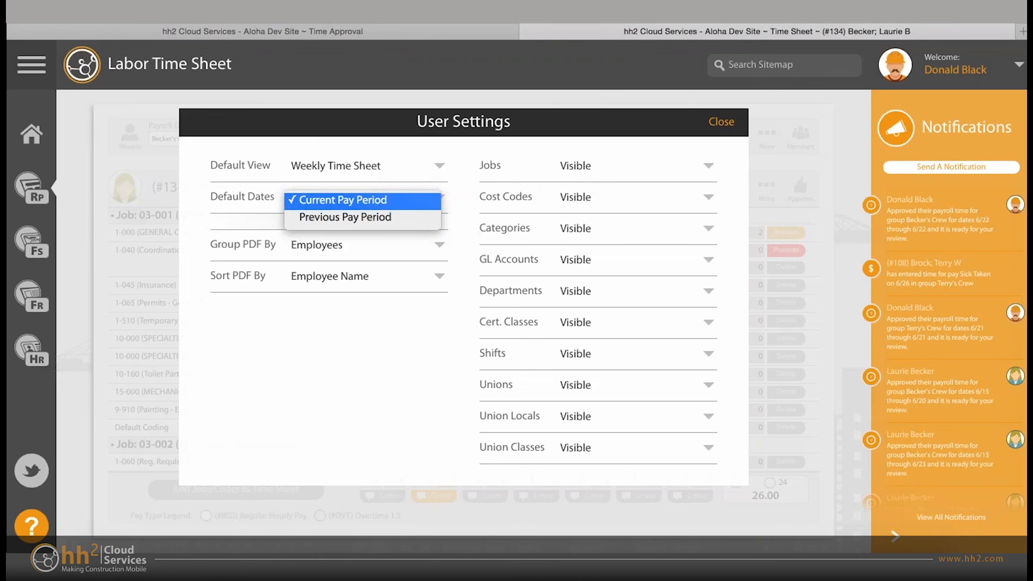
pyautogui.press('Escape')
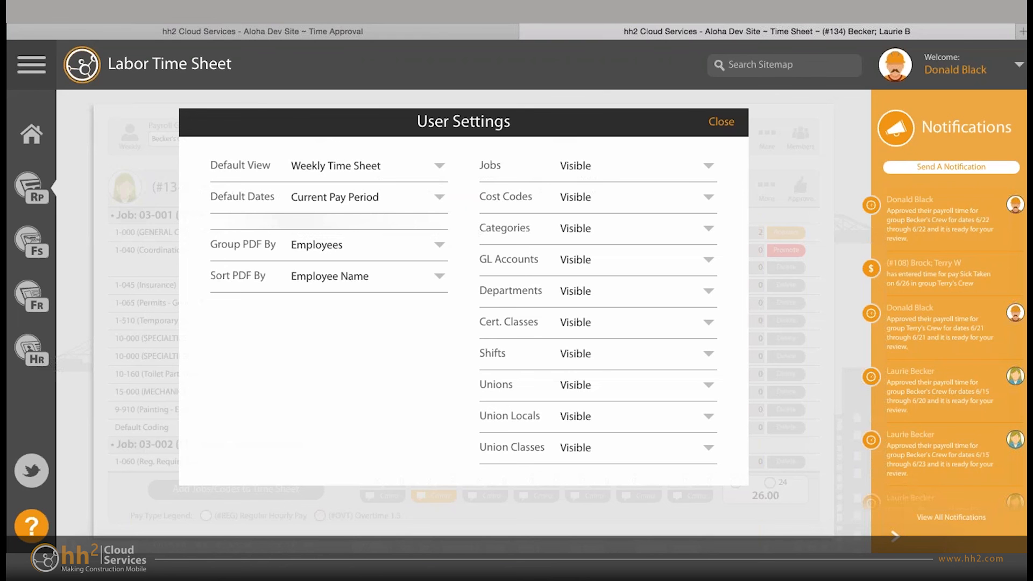
# - View the choices for Group PDF By and Sort PDF By in the user settings, keeping both as they are
pyautogui.click(366, 245)
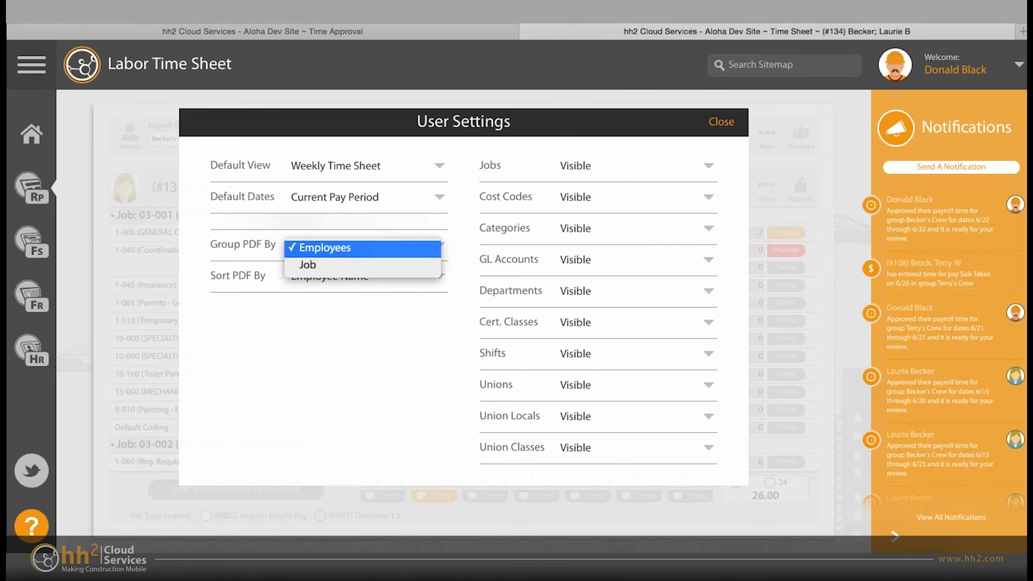
pyautogui.press('Escape')
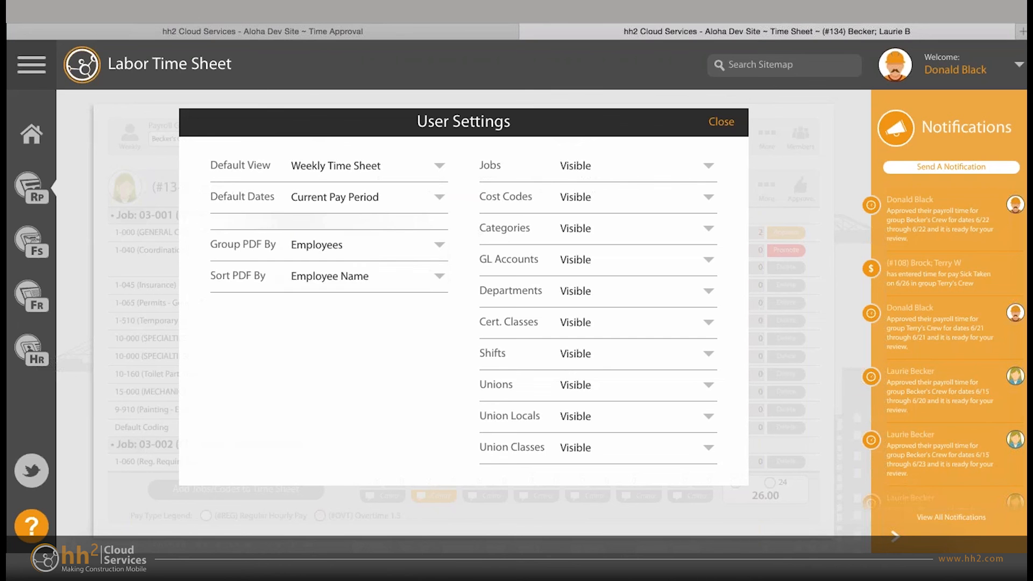
pyautogui.click(366, 276)
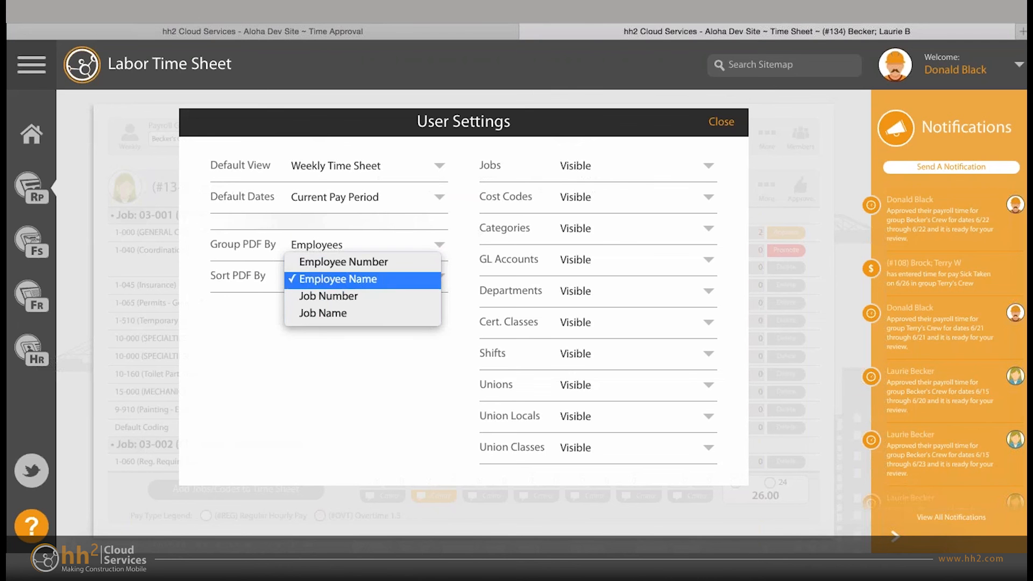
pyautogui.press('Escape')
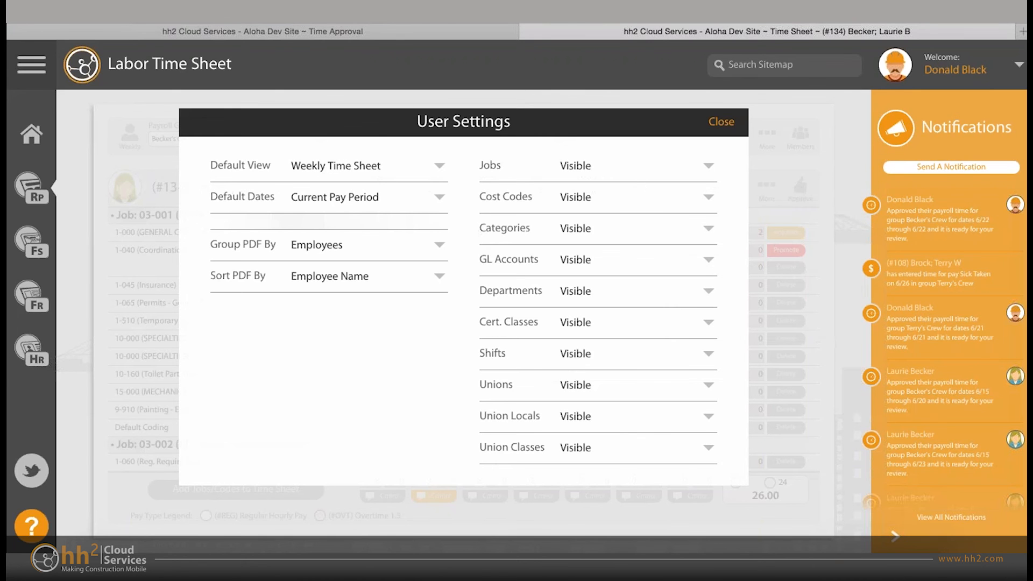
# - View the visibility choices for Jobs, and close the user settings without changing anything
pyautogui.click(635, 166)
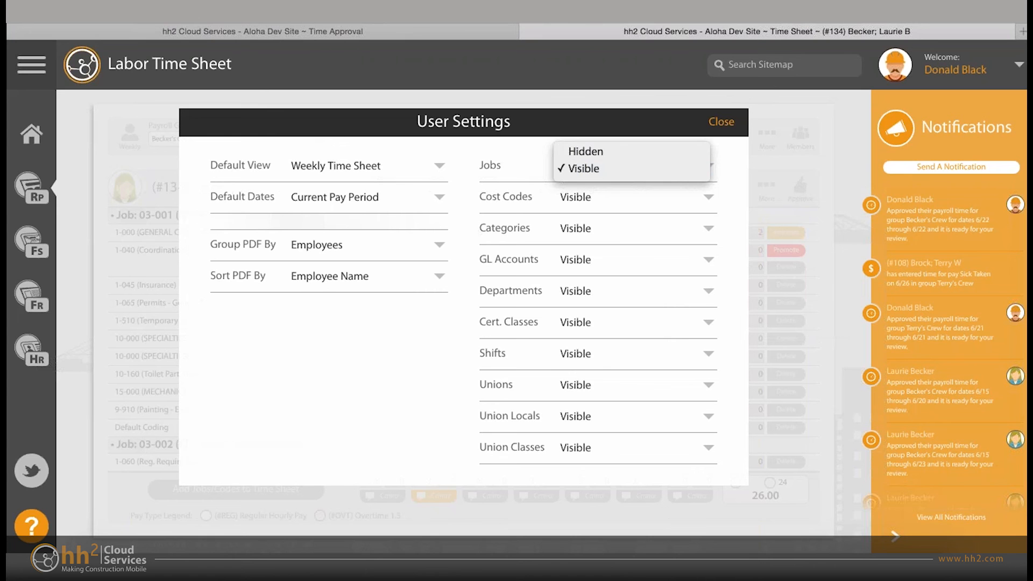
pyautogui.press('Escape')
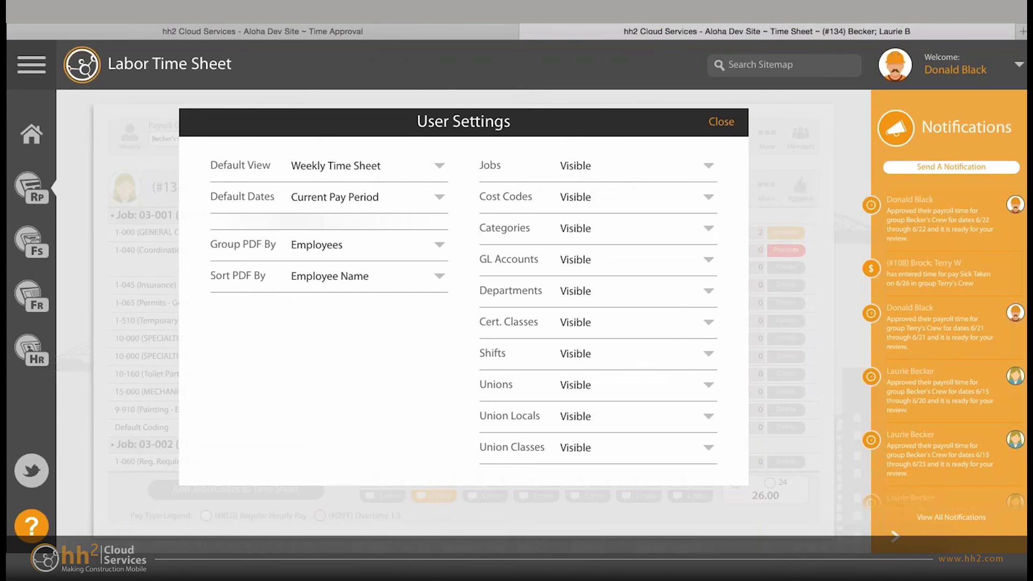
pyautogui.press('Escape')
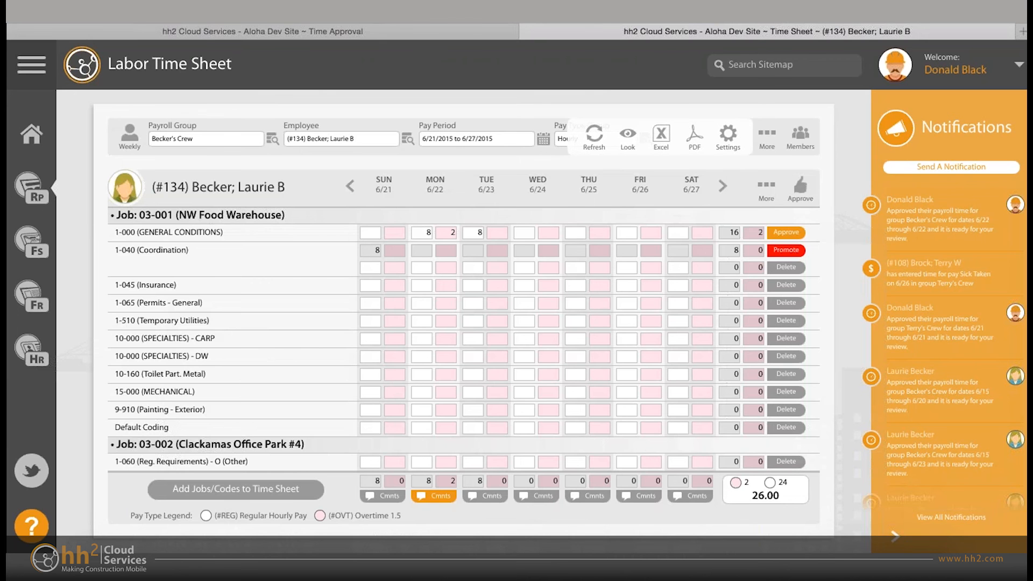
# - Reopen the user settings to view the visibility choices for Cert. Classes, and close them without changes
pyautogui.click(725, 137)
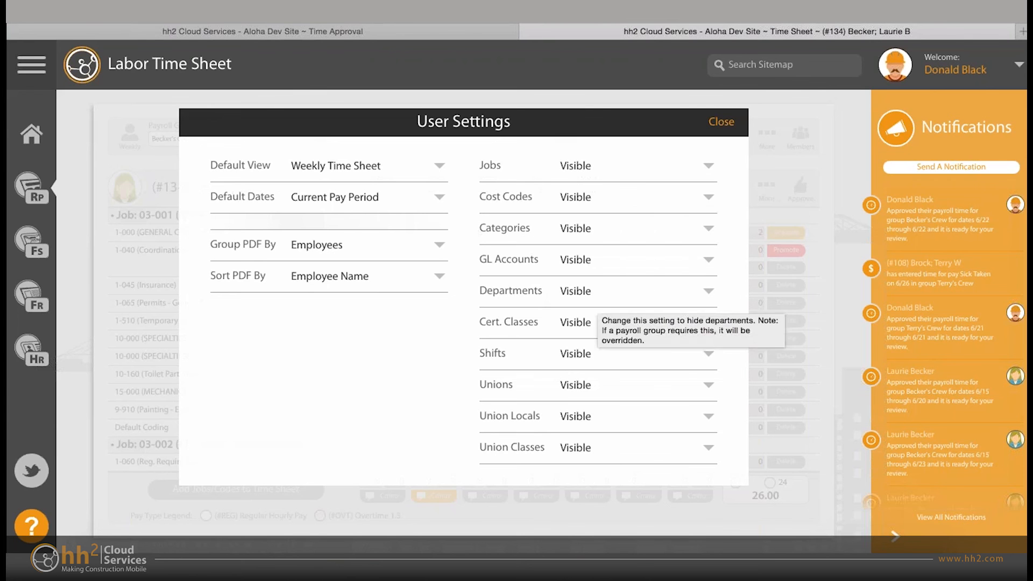
pyautogui.click(597, 322)
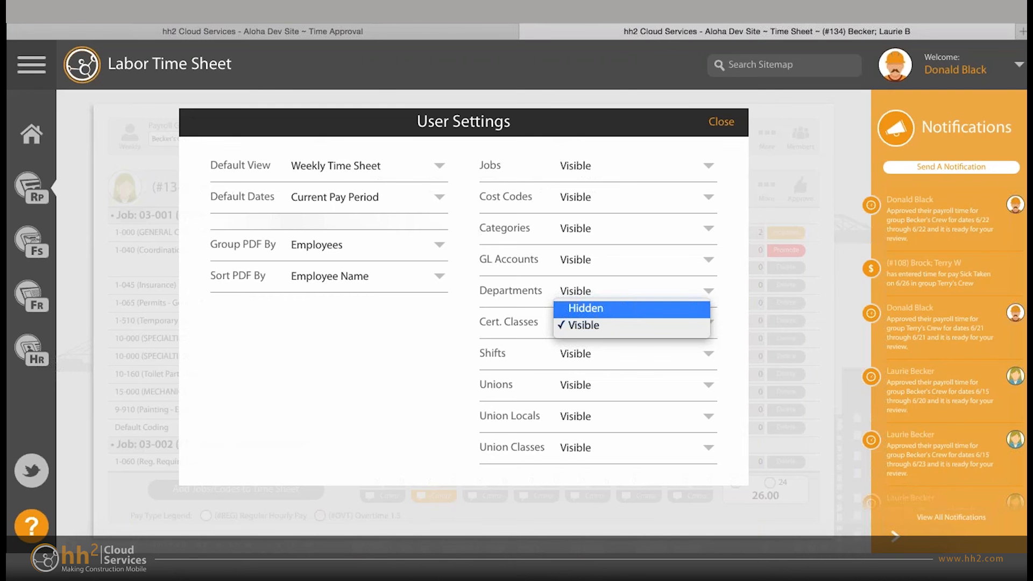
pyautogui.press('Escape')
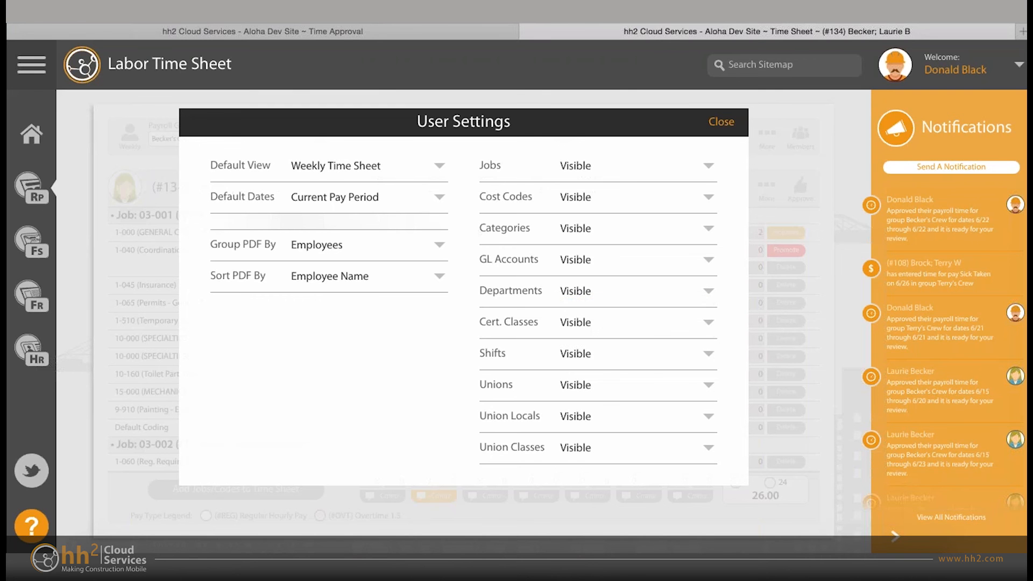
pyautogui.press('Escape')
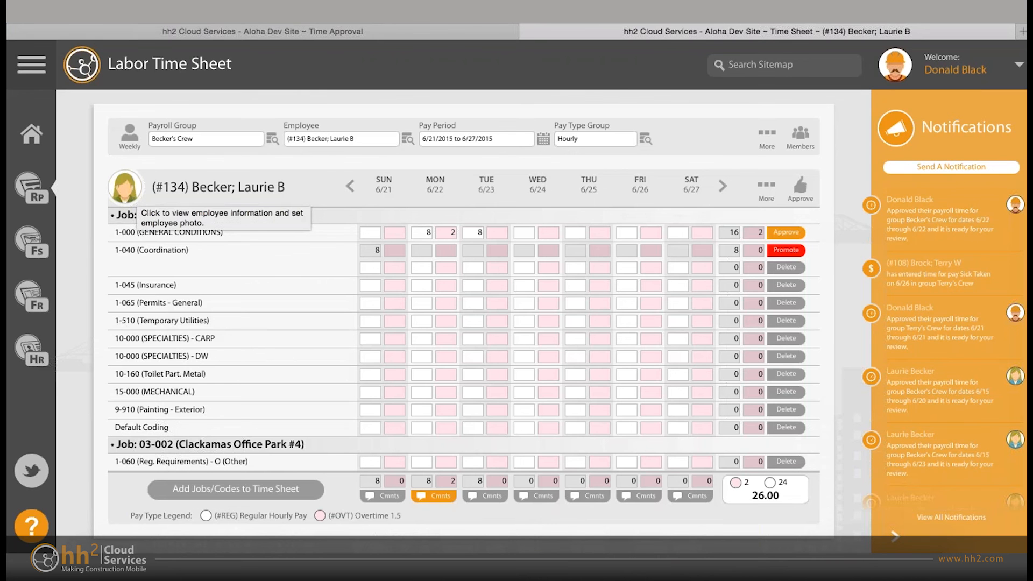
# - View the employee information of the employee whose time sheet is open, and close it
pyautogui.click(125, 187)
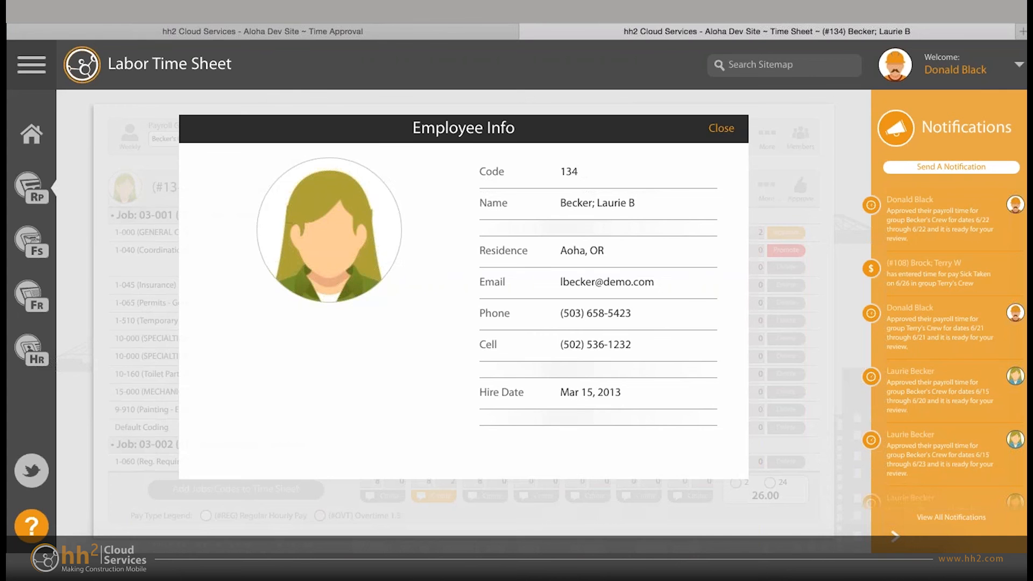
pyautogui.press('Escape')
pyautogui.press('Escape')
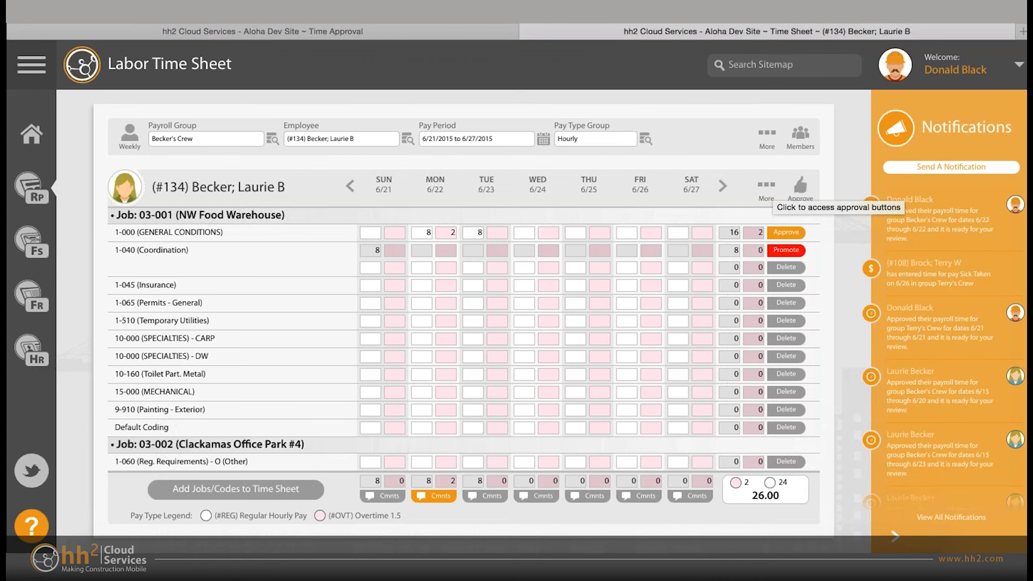
# - Show the additional actions for the employee's time sheet, view the Move Time options, and cancel without moving any time
pyautogui.click(767, 188)
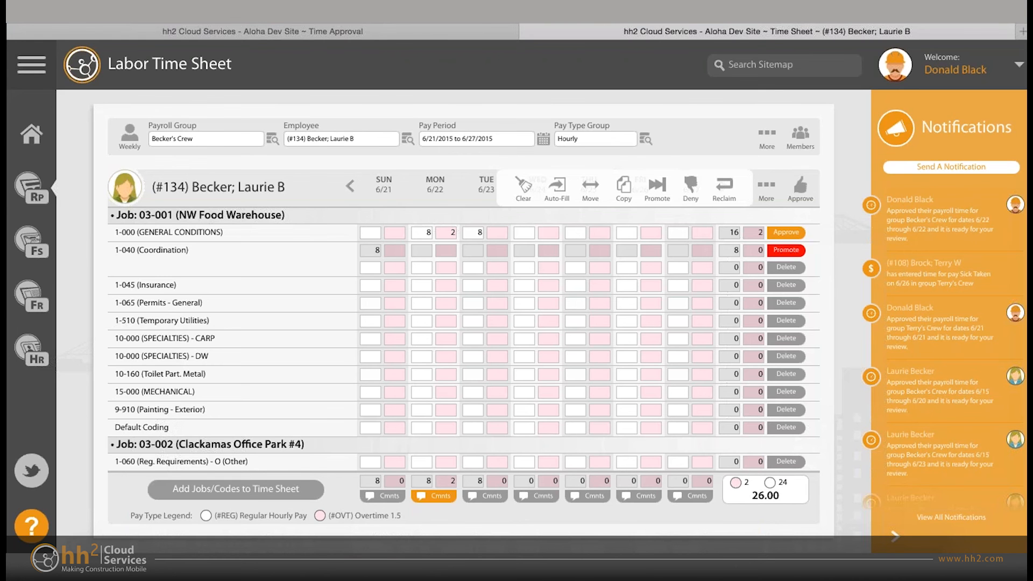
pyautogui.click(590, 188)
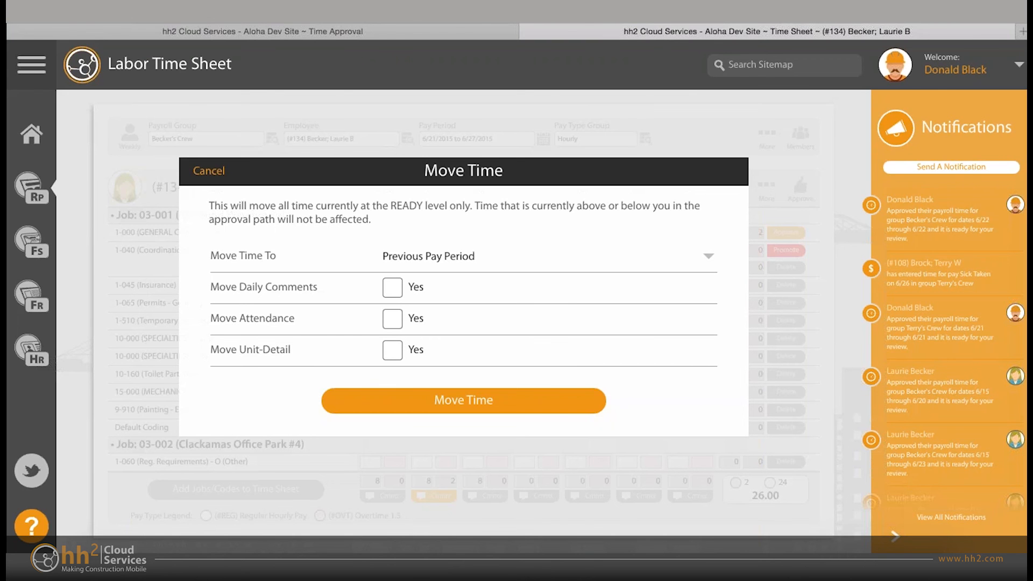
pyautogui.press('Escape')
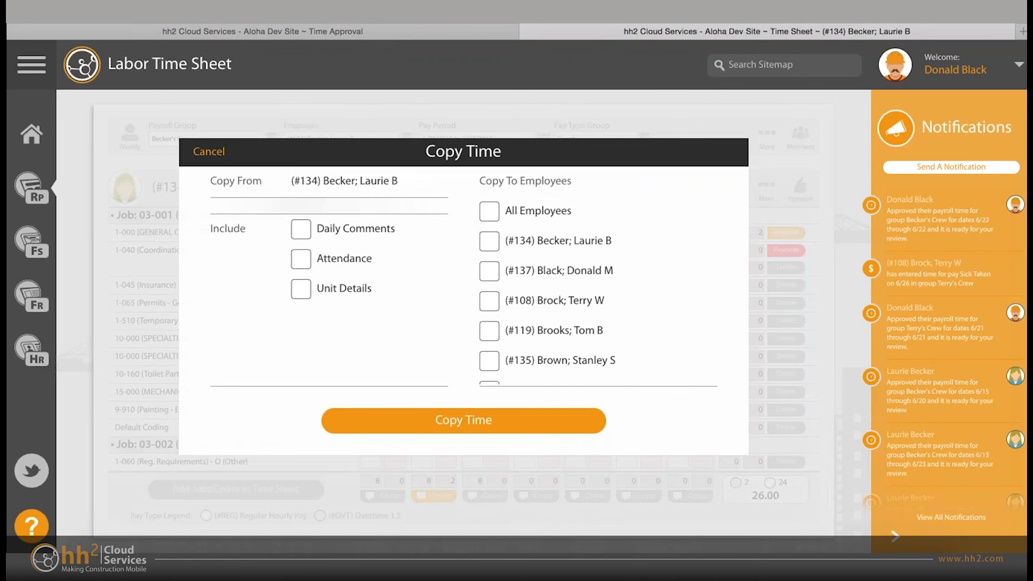
# - Look through the Copy To Employees list in the Copy Time options, and cancel without copying any time
pyautogui.scroll(-5, 598, 290)
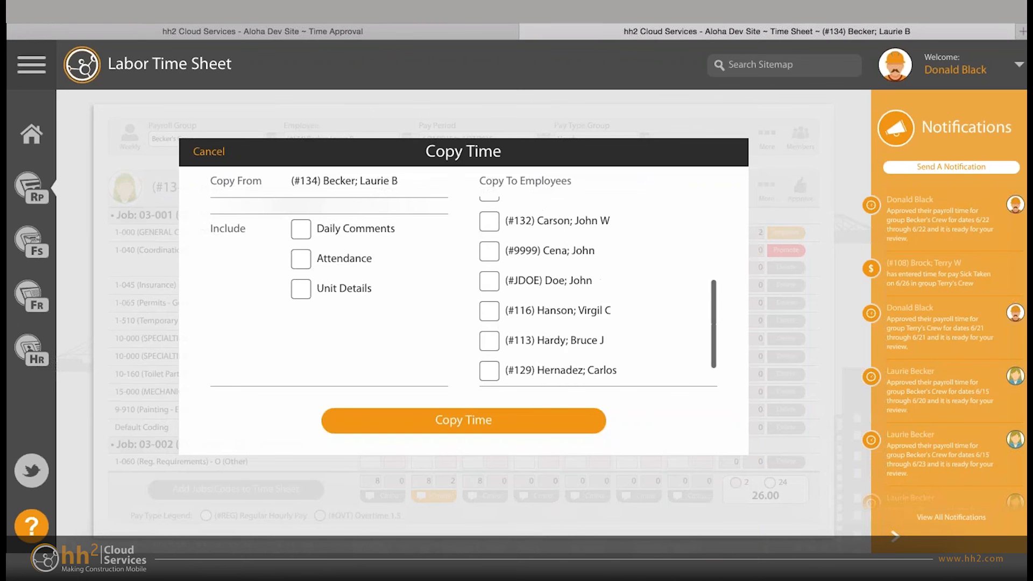
pyautogui.scroll(5, 598, 290)
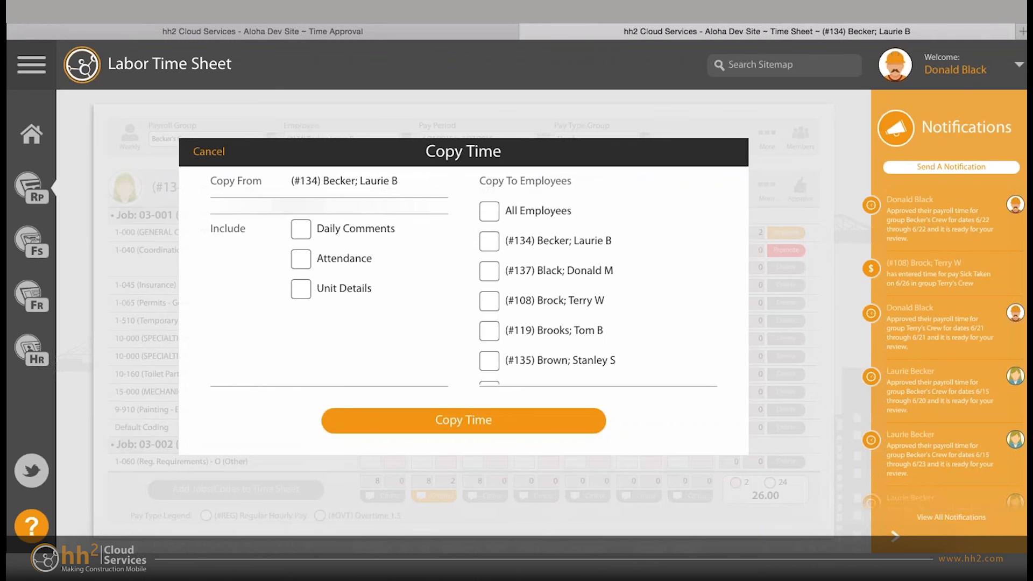
pyautogui.press('Escape')
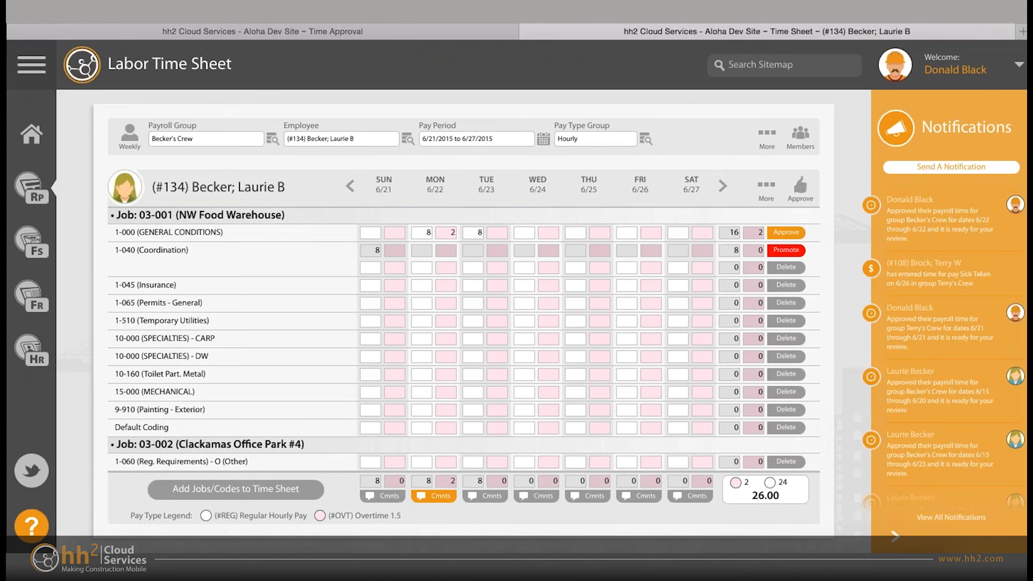
# - Reveal the time sheet's search and row filter, view the row filter choices, and leave the filter at All Rows
pyautogui.scroll(1, 574, 357)
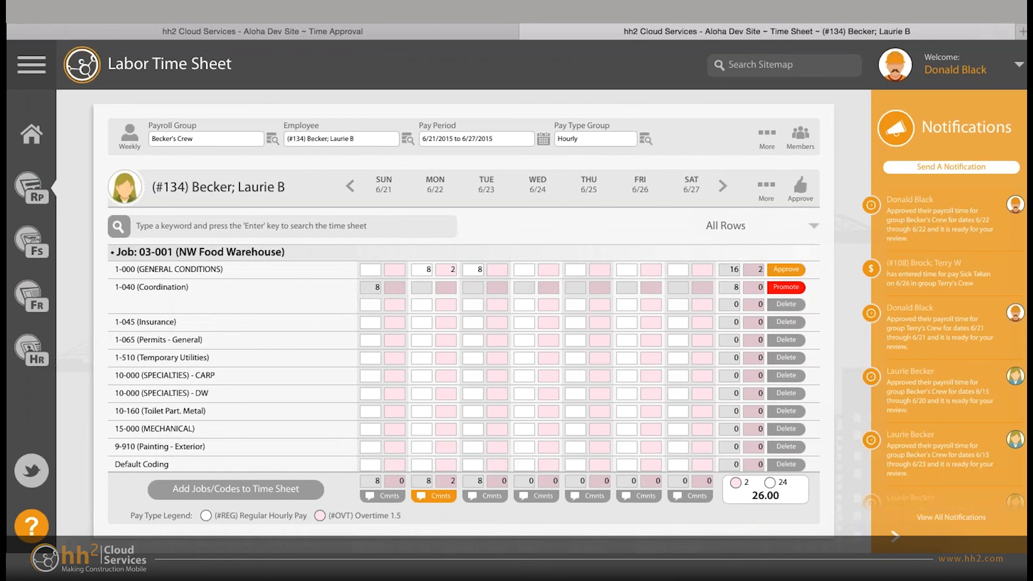
pyautogui.click(756, 226)
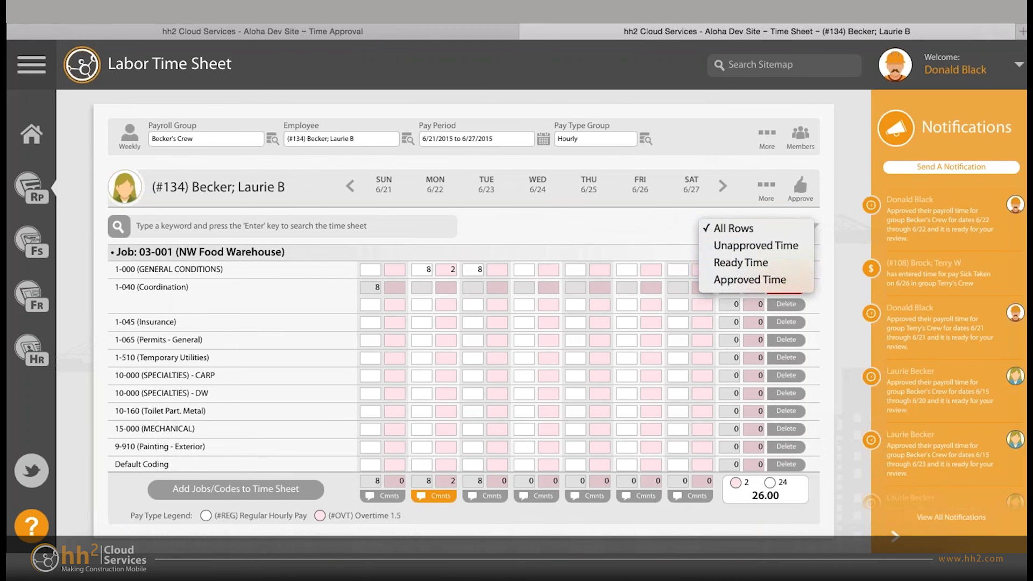
pyautogui.press('Escape')
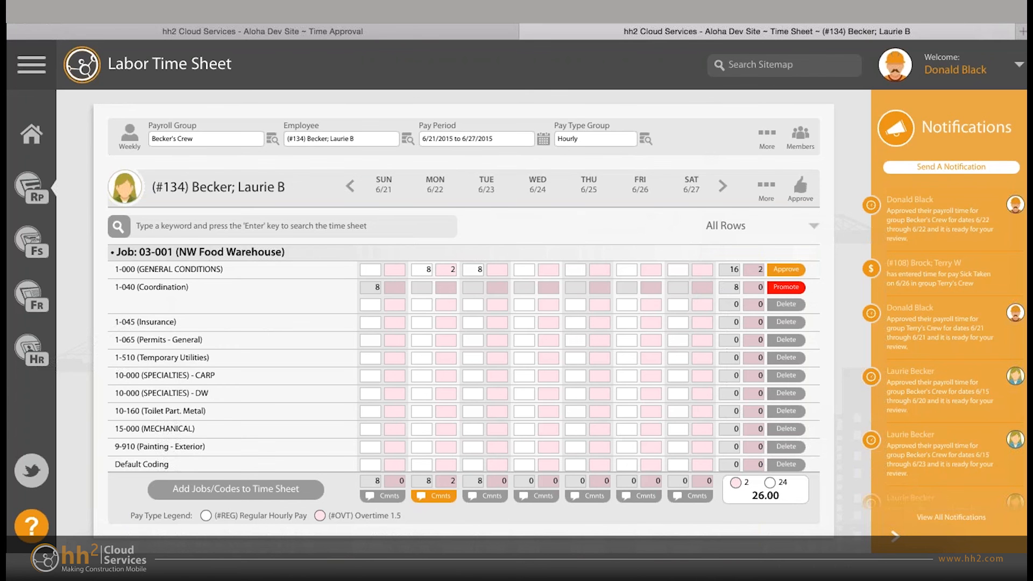
# - Look through the job and cost code rows of the employee's time sheet, then return to the first job
pyautogui.scroll(-3, 462, 339)
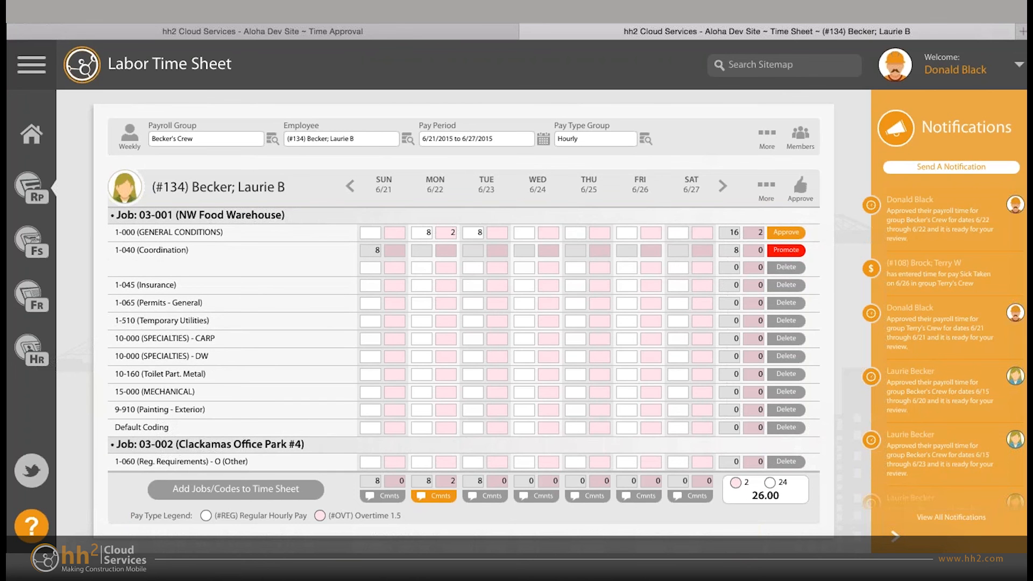
pyautogui.scroll(3, 463, 339)
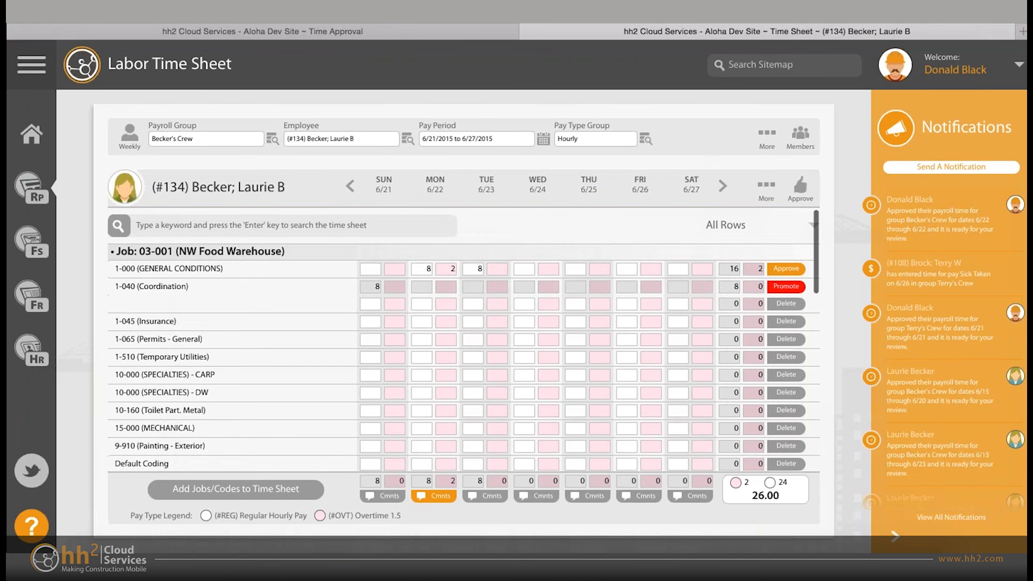
pyautogui.scroll(-3, 463, 338)
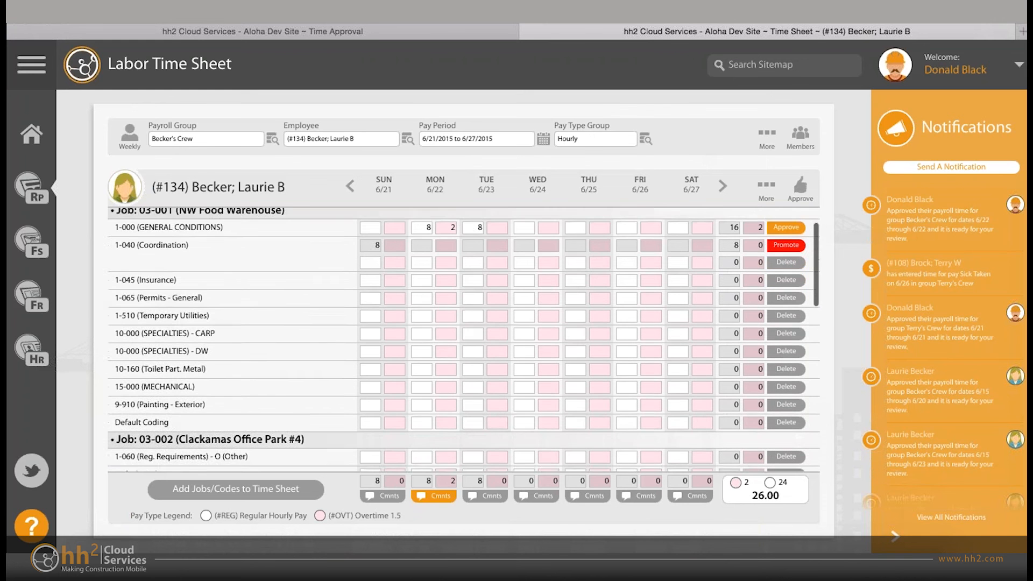
pyautogui.scroll(-1, 677, 301)
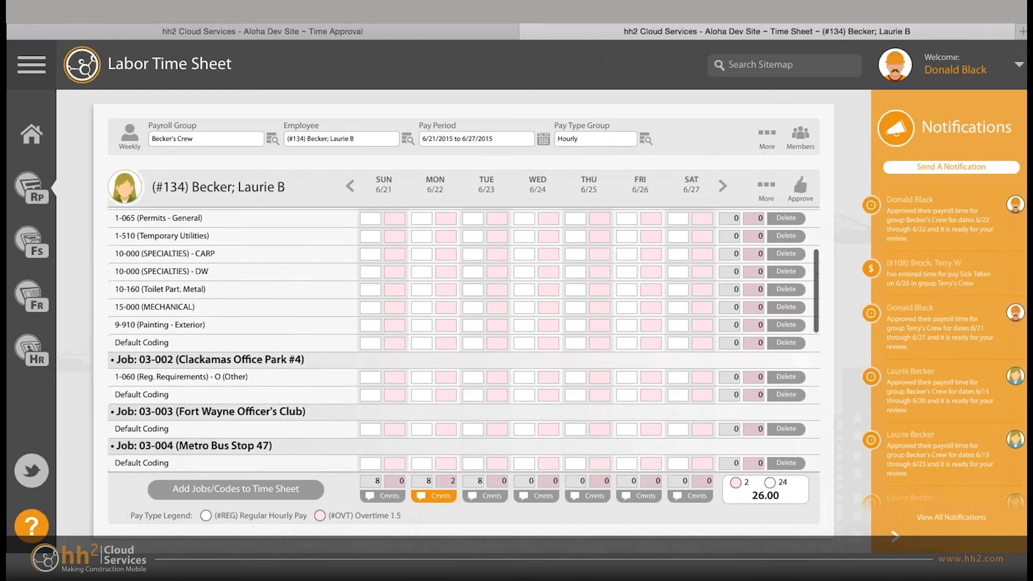
pyautogui.scroll(-5, 678, 302)
pyautogui.scroll(3, 677, 301)
pyautogui.scroll(3, 678, 301)
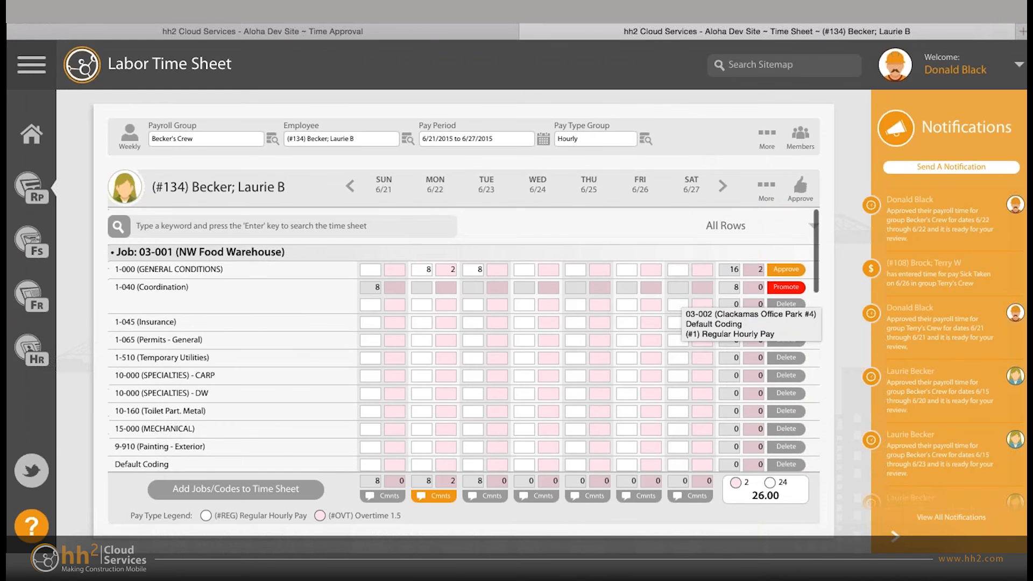
pyautogui.scroll(-1, 677, 302)
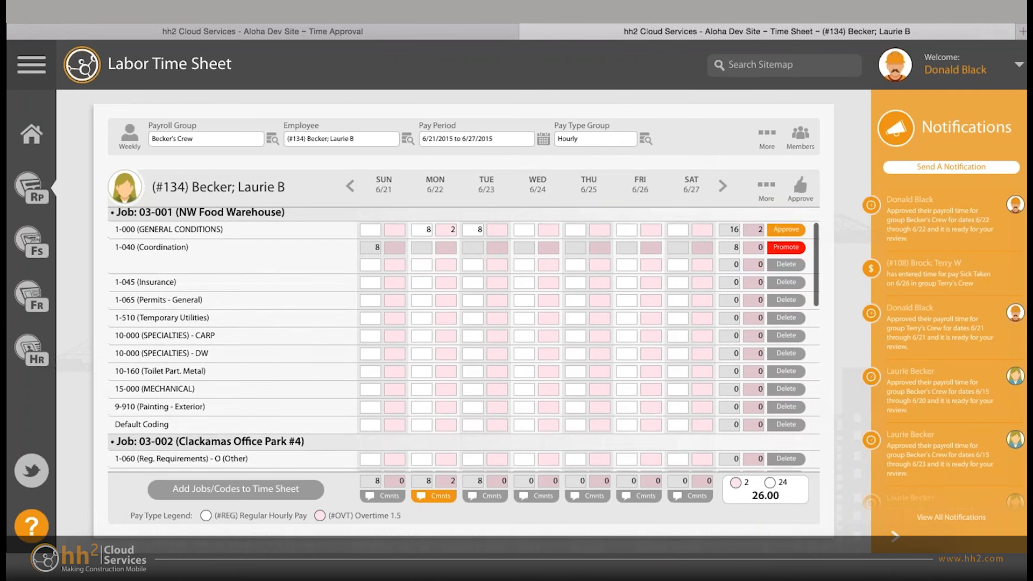
pyautogui.scroll(-3, 462, 339)
pyautogui.scroll(-10, 678, 322)
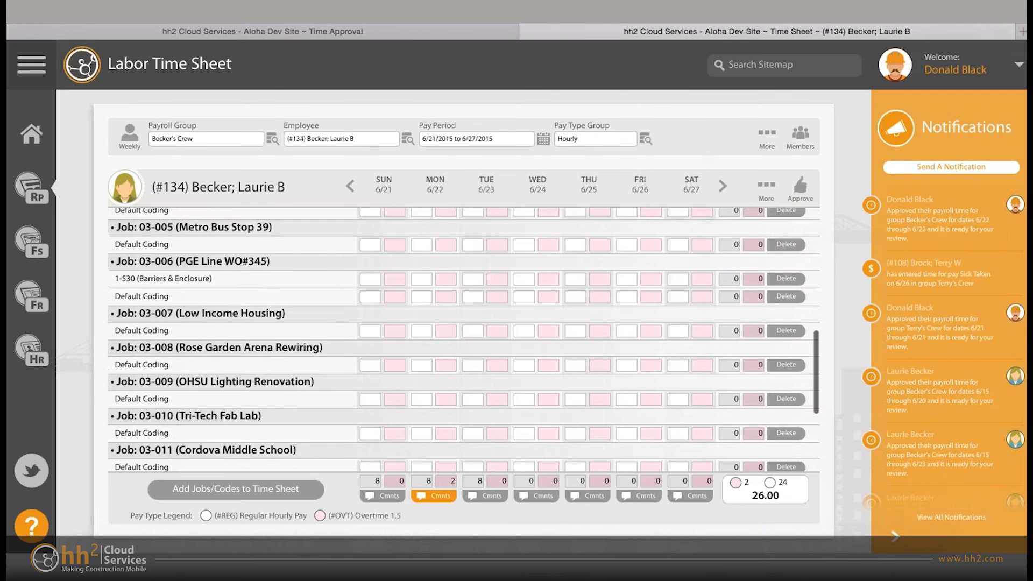
pyautogui.scroll(15, 678, 322)
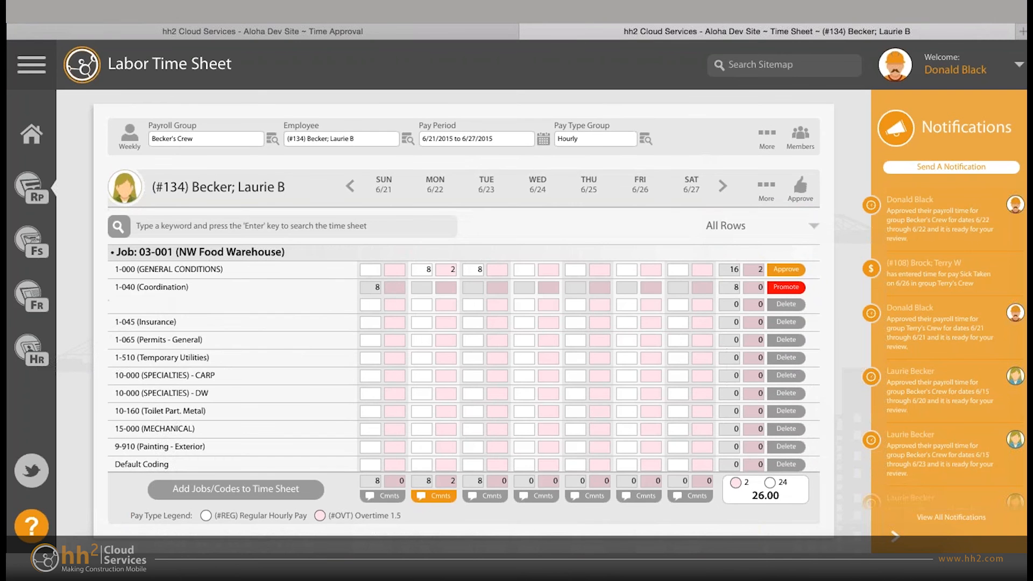
# - Refresh the employee's time sheet and check how its search and filter row hides and reappears above the jobs
pyautogui.click(766, 138)
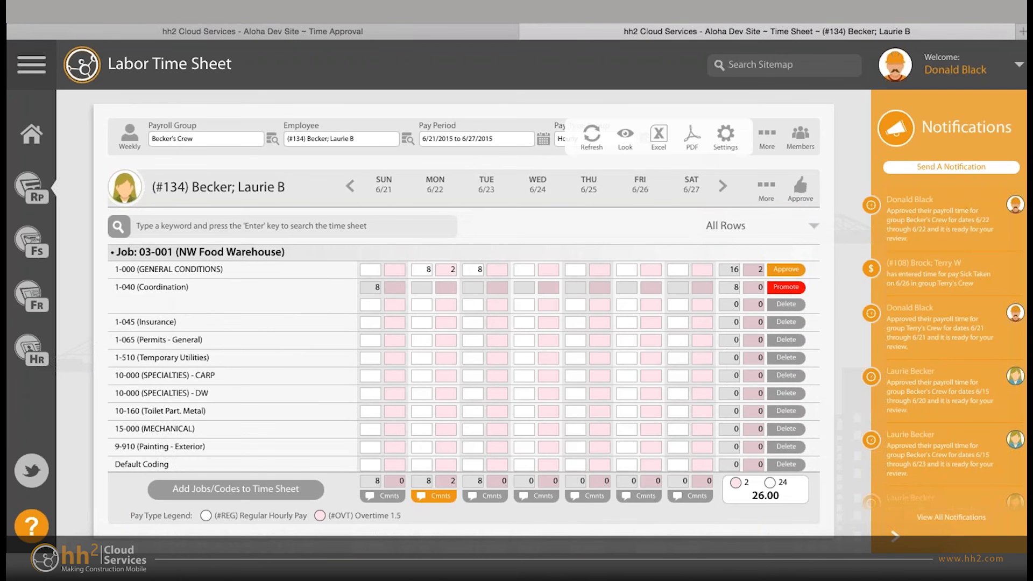
pyautogui.click(592, 138)
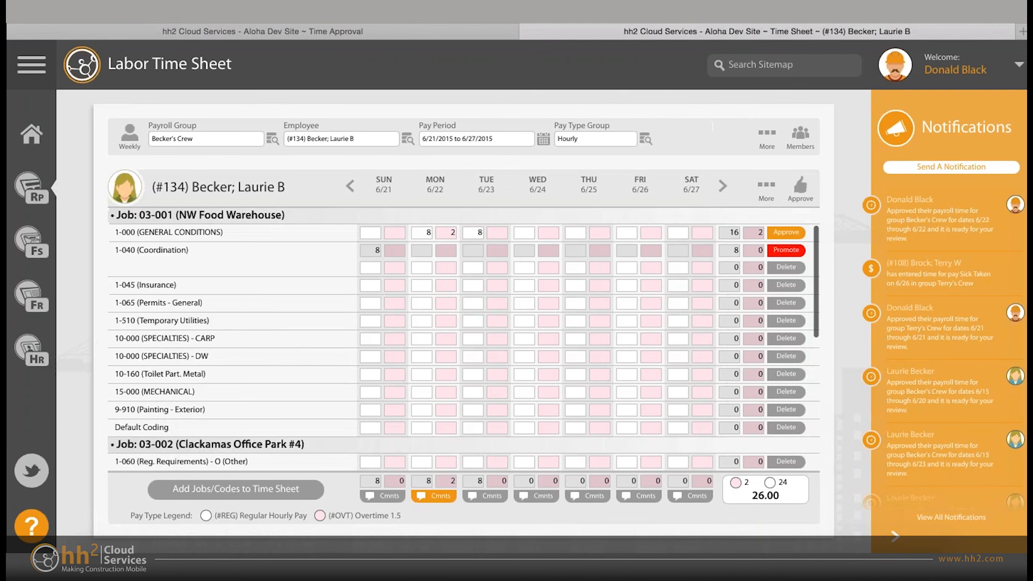
pyautogui.scroll(-10, 464, 339)
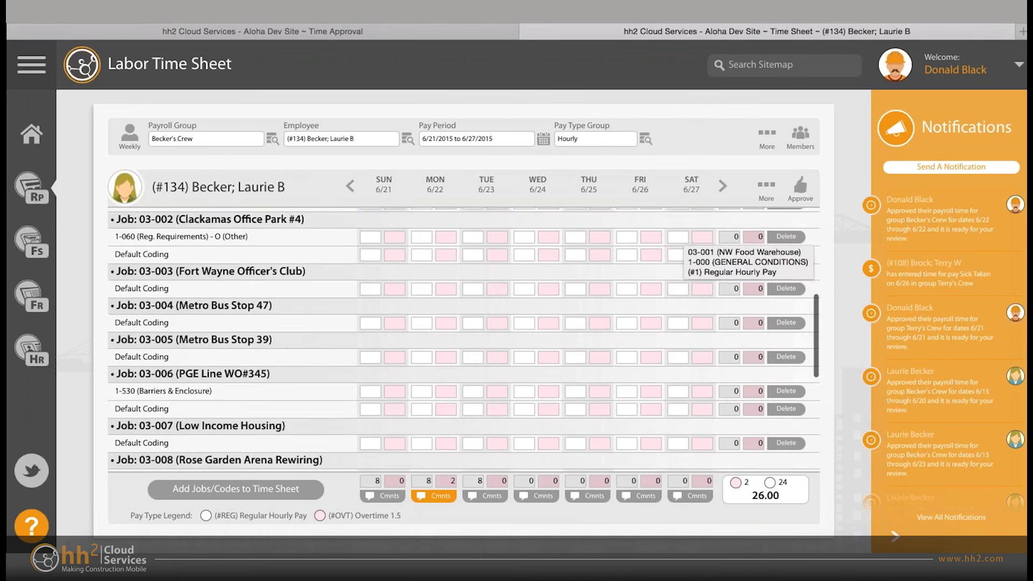
pyautogui.scroll(10, 464, 339)
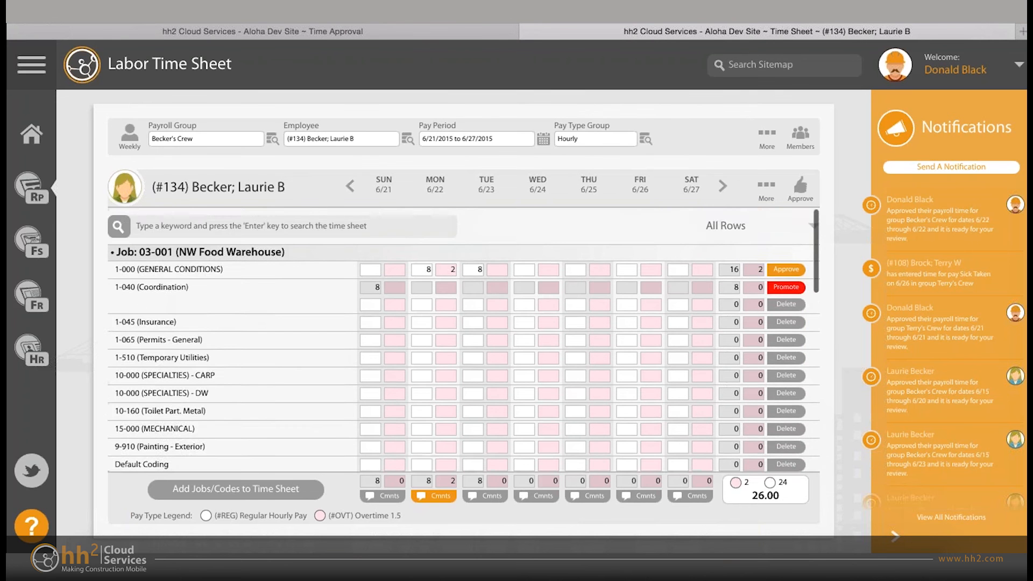
pyautogui.scroll(-1, 464, 339)
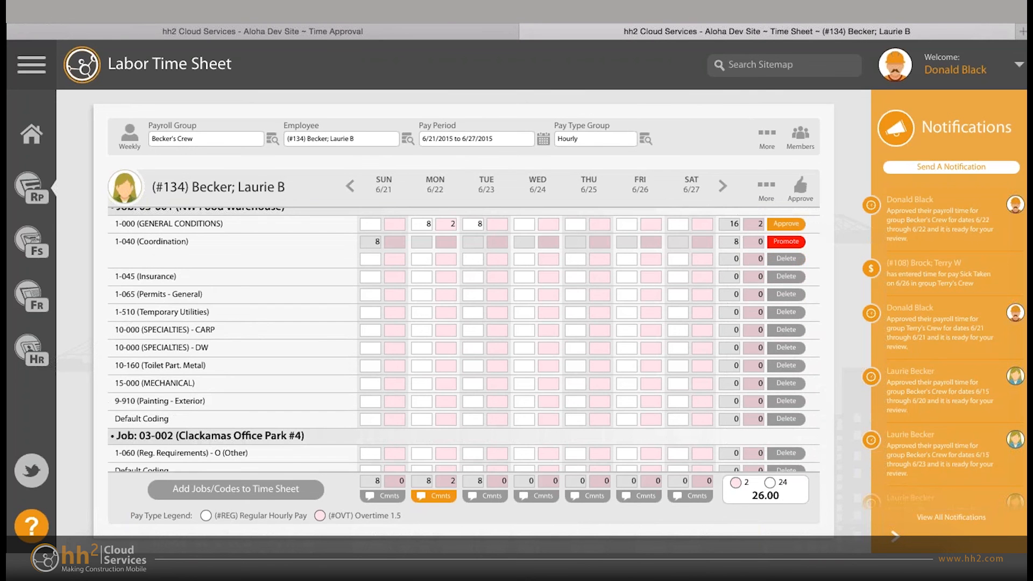
pyautogui.scroll(1, 670, 320)
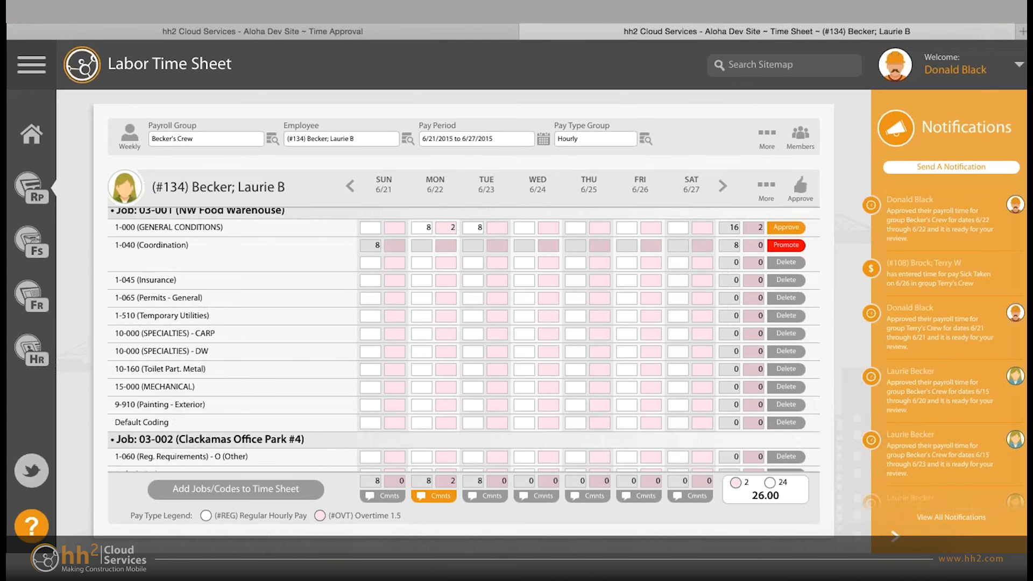
pyautogui.scroll(1, 464, 339)
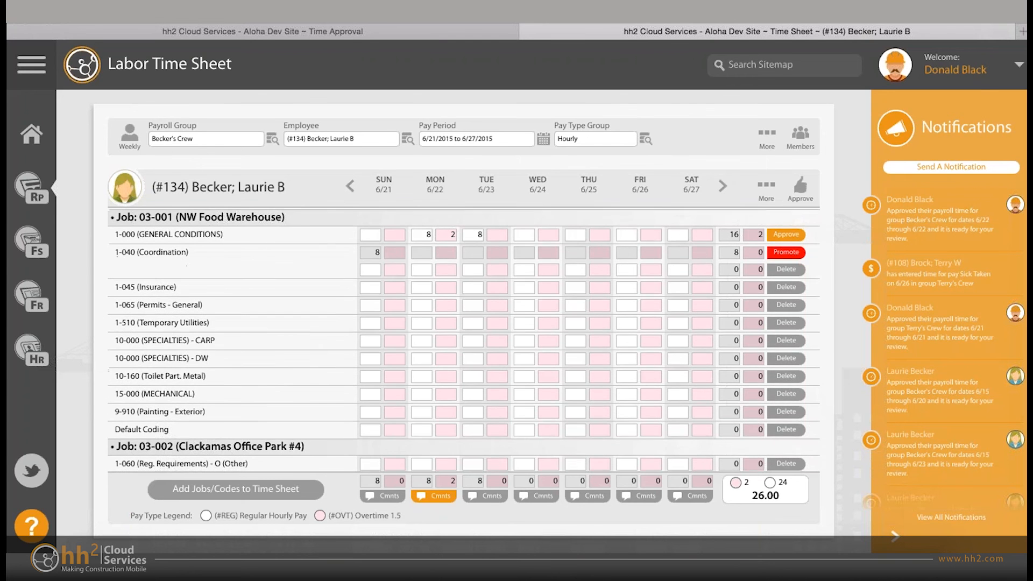
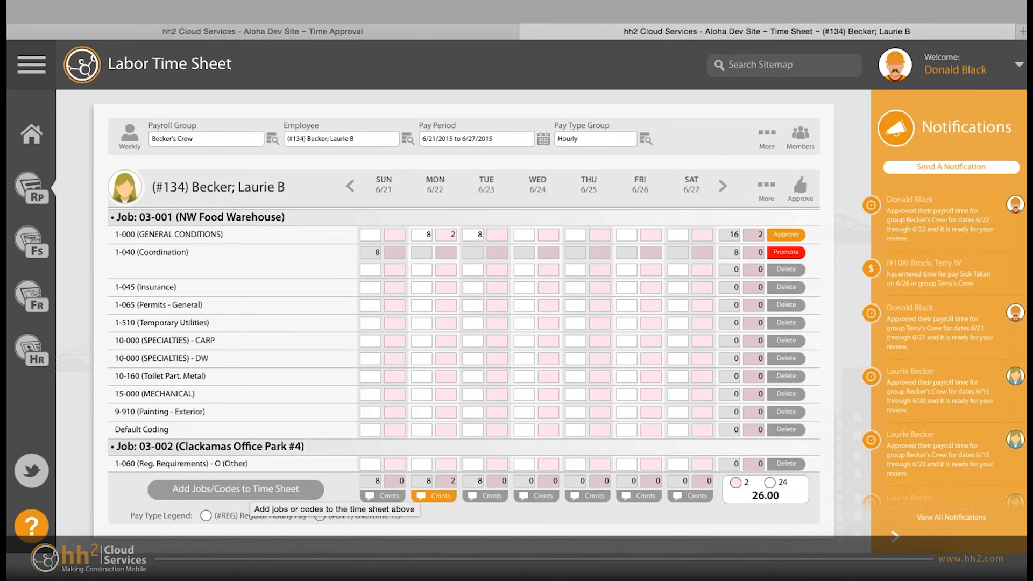
# - View the options for adding jobs and codes and the Jun 22, 2015 daily comments, closing both without changes
pyautogui.click(236, 488)
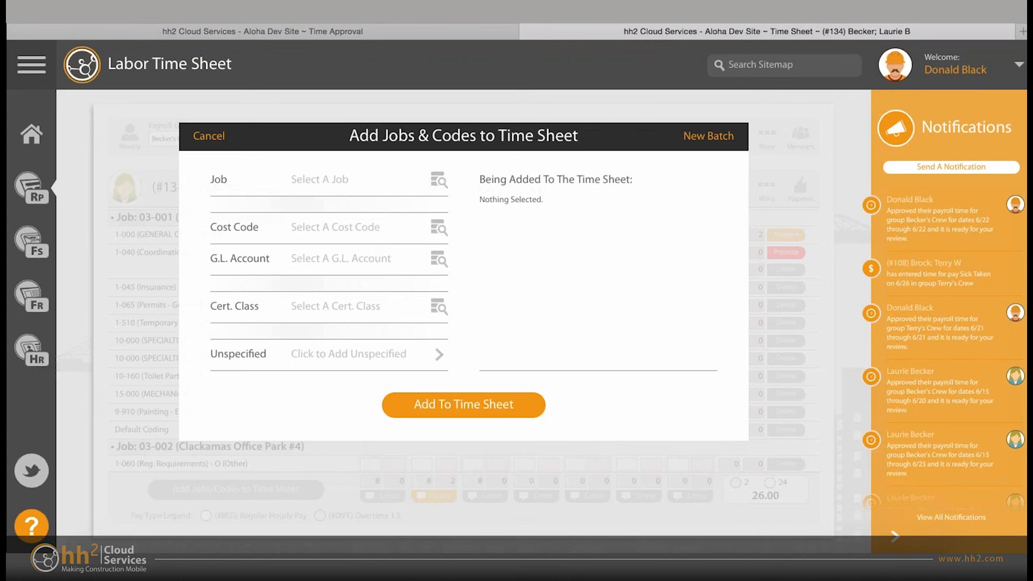
pyautogui.press('Escape')
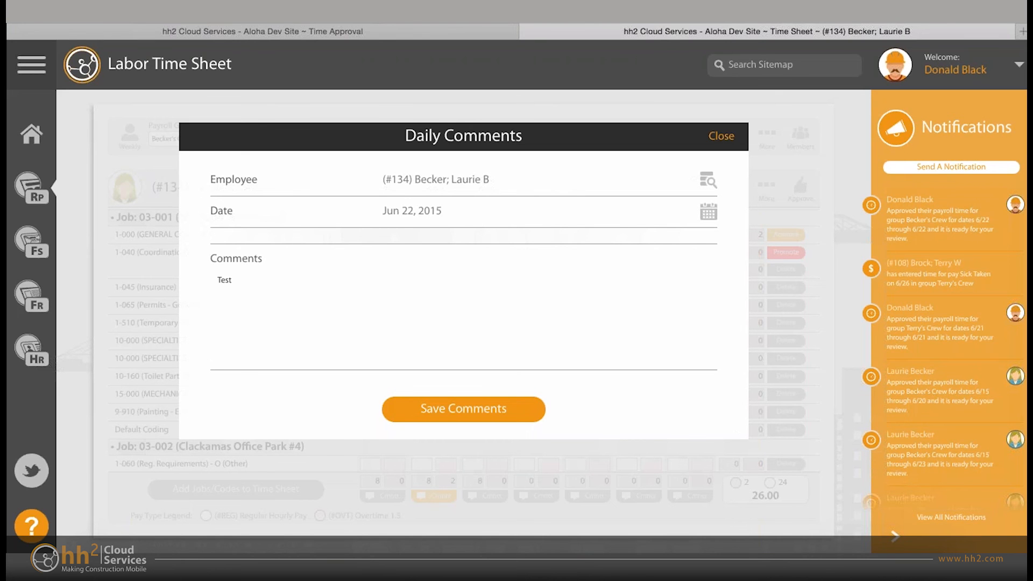
pyautogui.press('Escape')
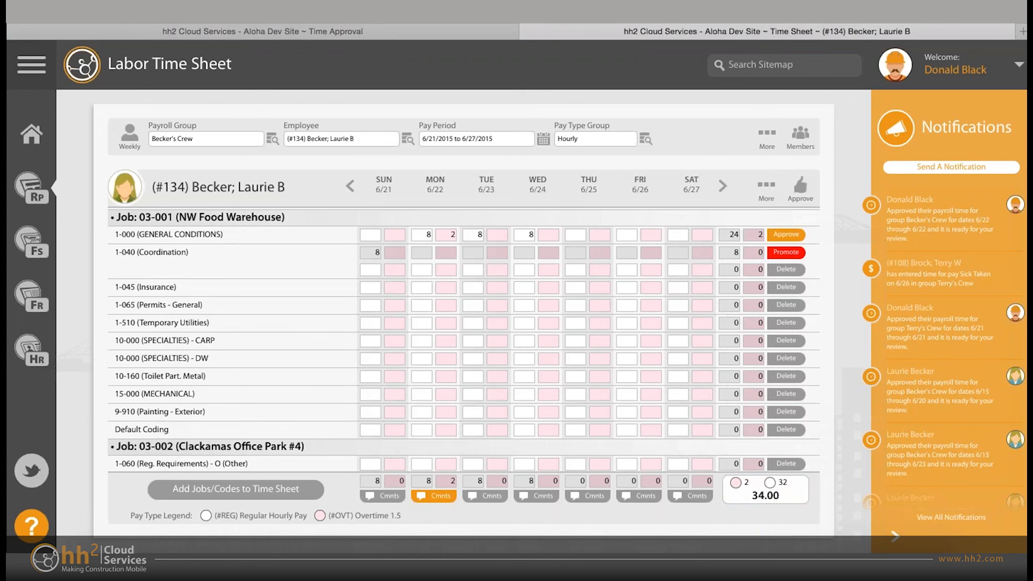
# - Enter regular hours for General Conditions under job 03-001: 4 on Thursday 6/25 and 8 on Friday 6/26
pyautogui.click(576, 234)
pyautogui.write('8')
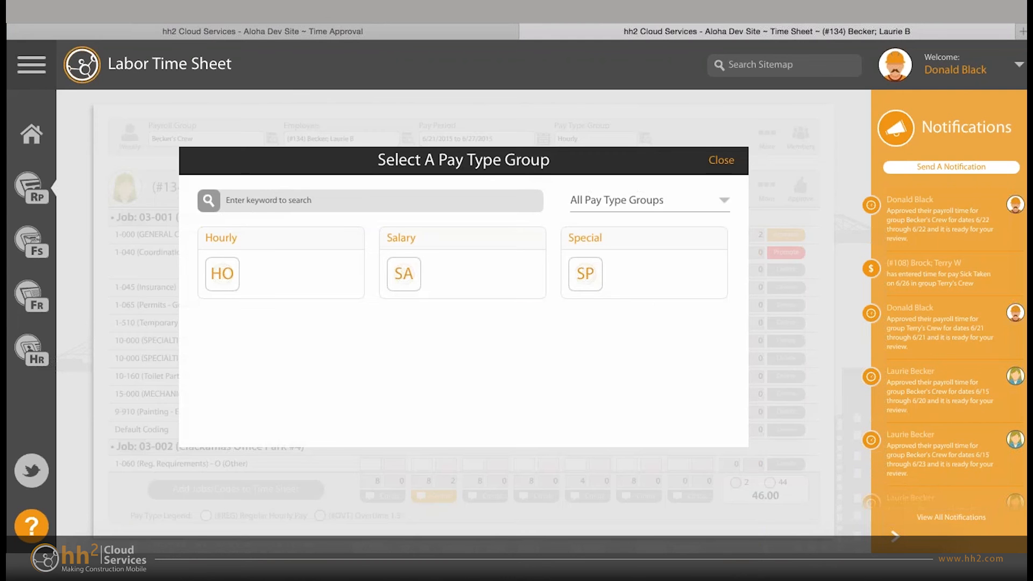
# - Switch the pay type group to Special, look over its time sheet rows, and return to the Hourly group
pyautogui.click(585, 274)
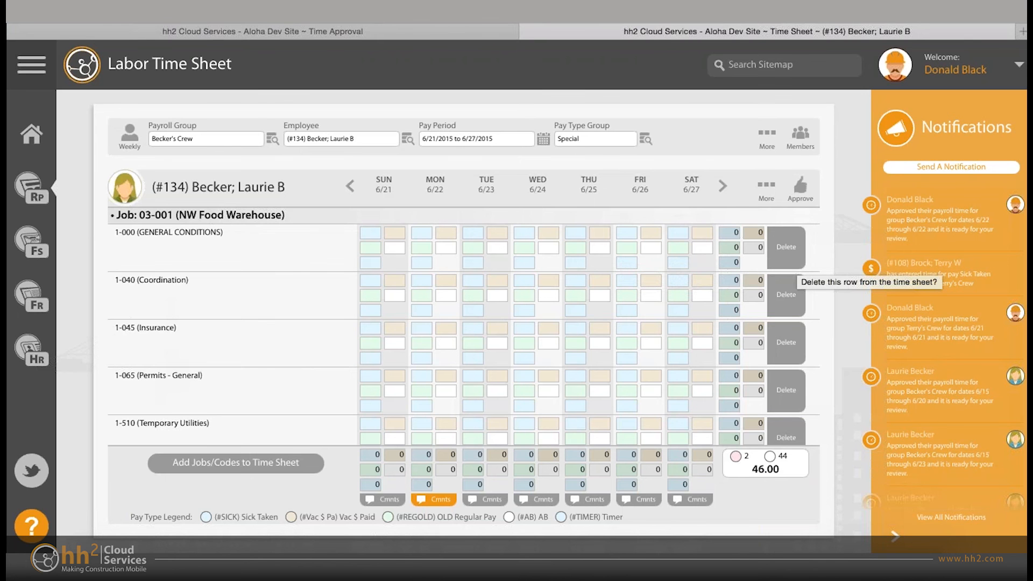
pyautogui.scroll(-5, 785, 280)
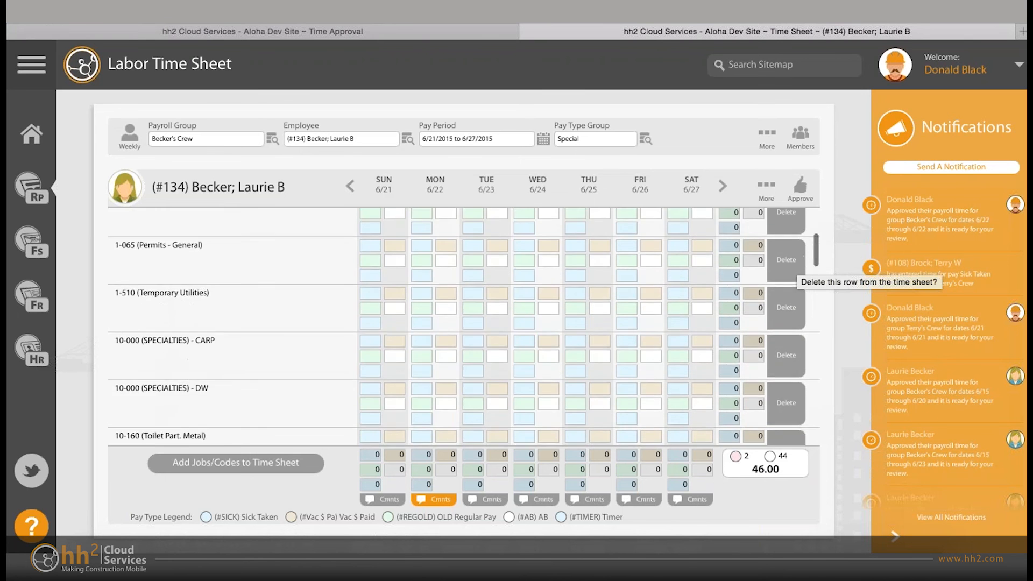
pyautogui.scroll(4, 785, 280)
pyautogui.scroll(2, 786, 282)
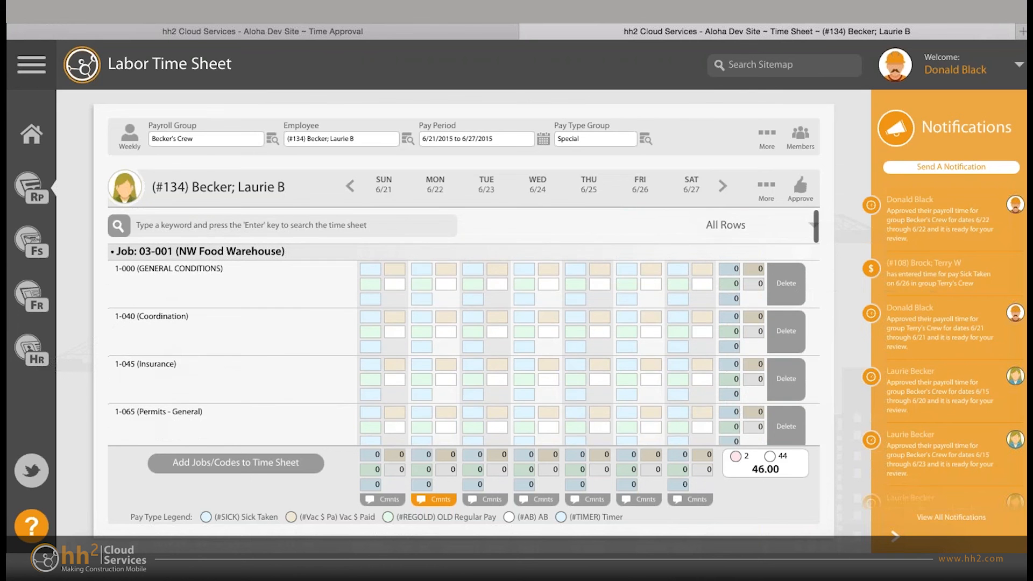
pyautogui.scroll(-2, 786, 282)
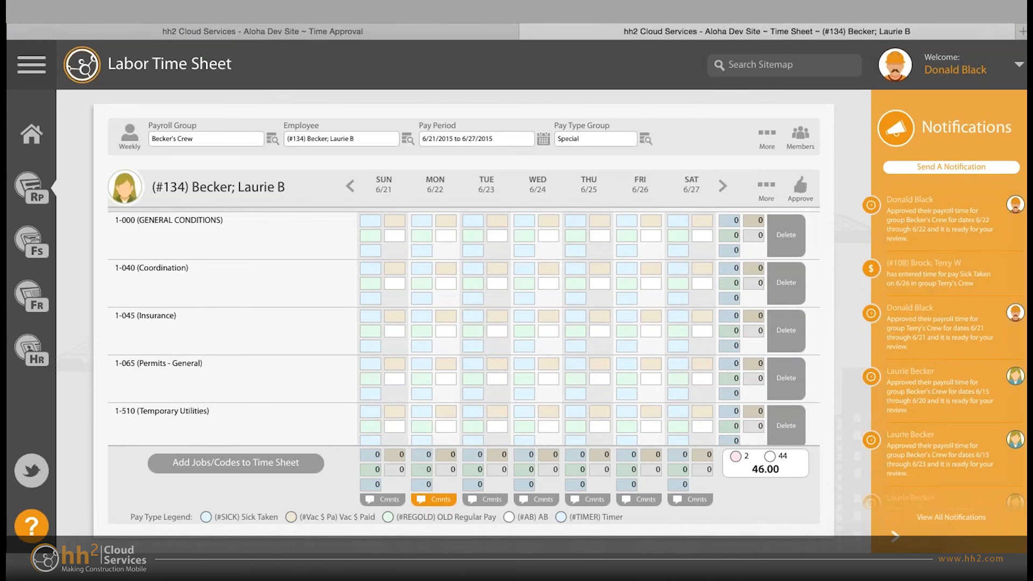
pyautogui.click(645, 139)
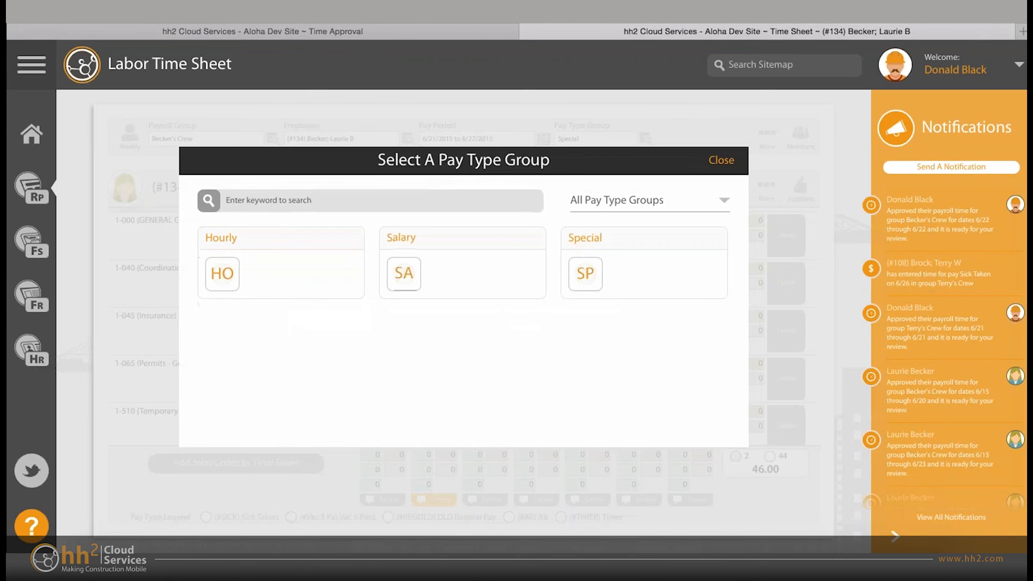
pyautogui.click(222, 274)
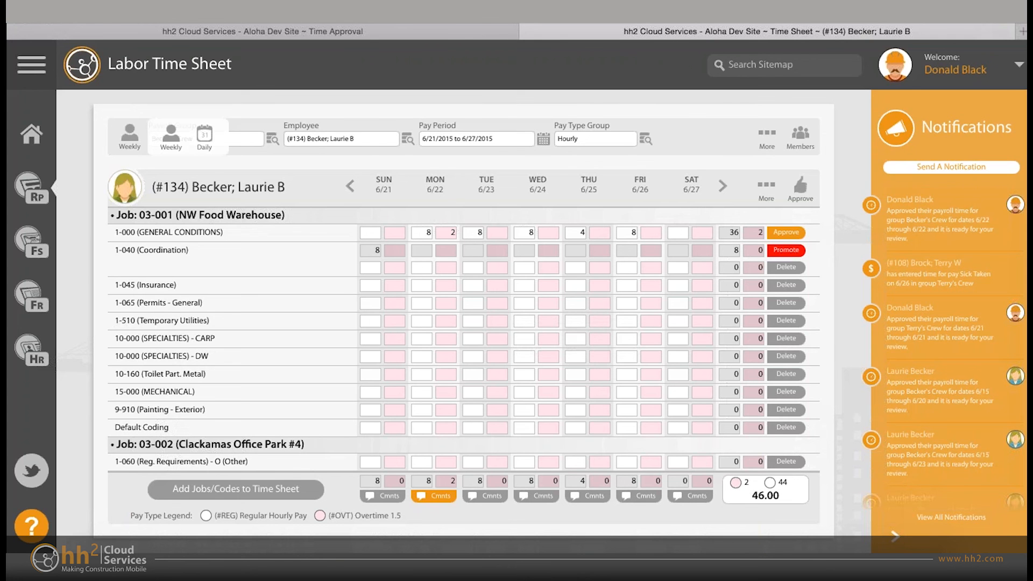
# - Switch the time sheet to the daily view of Becker's Crew, and view and close the first employee's info
pyautogui.click(204, 137)
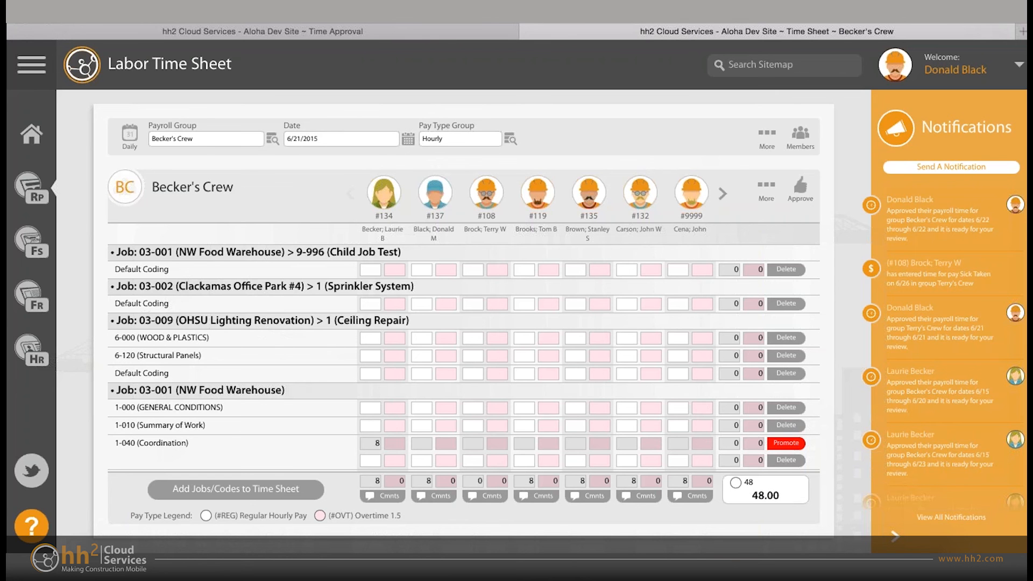
pyautogui.click(383, 192)
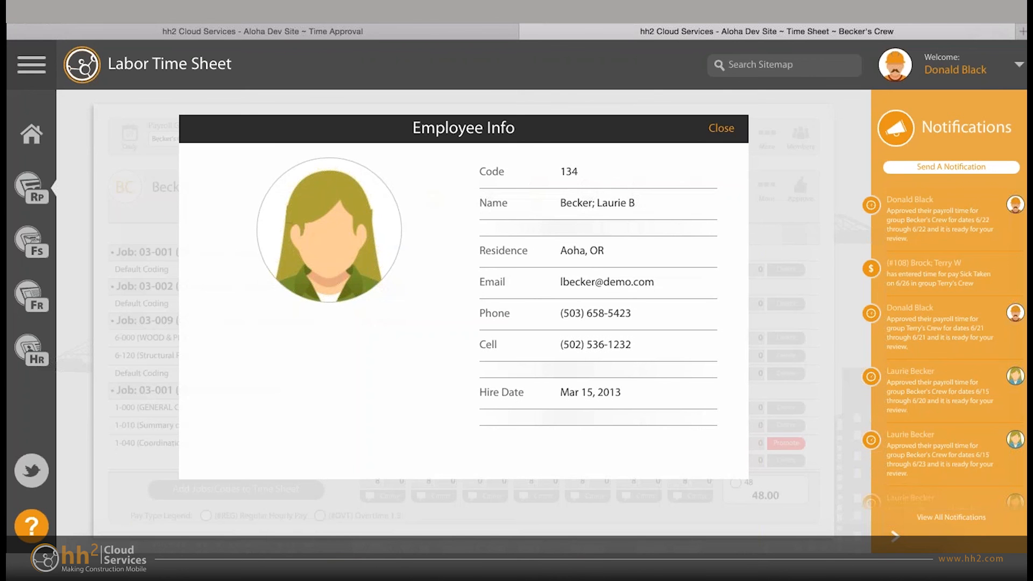
pyautogui.press('Escape')
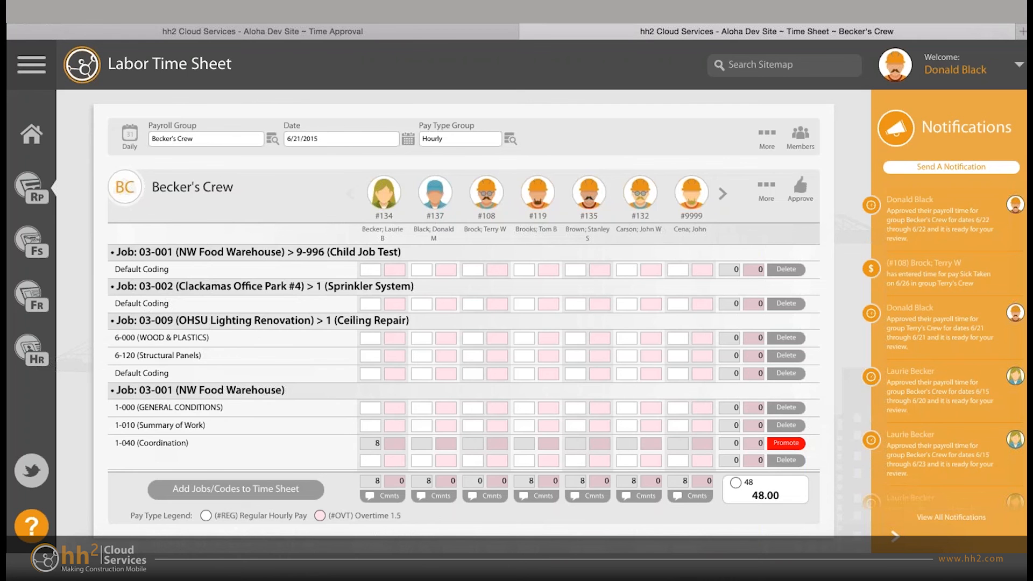
# - Look at the crew's remaining employee columns, return to the first ones, and look through the job and cost code rows
pyautogui.click(722, 194)
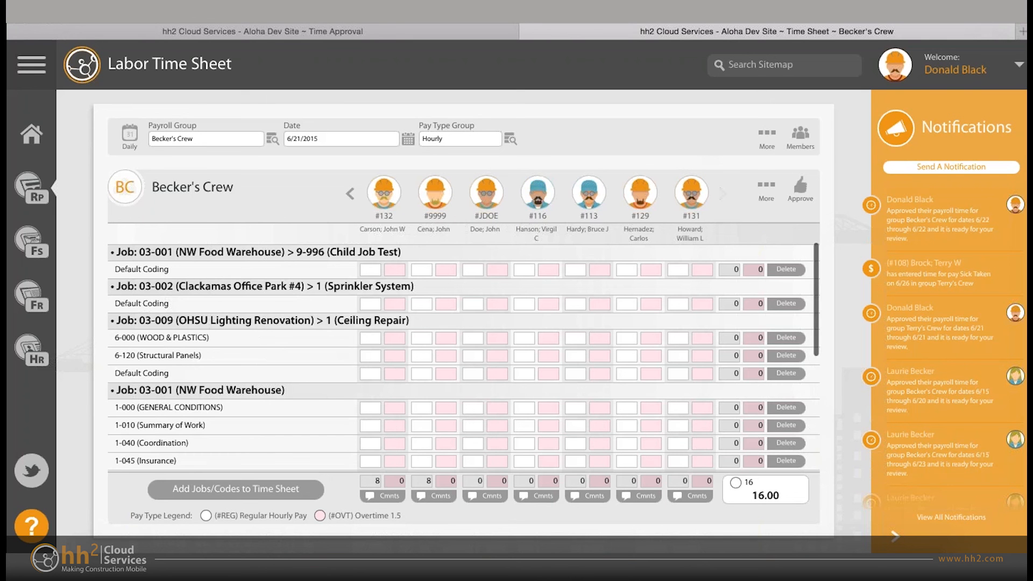
pyautogui.click(351, 194)
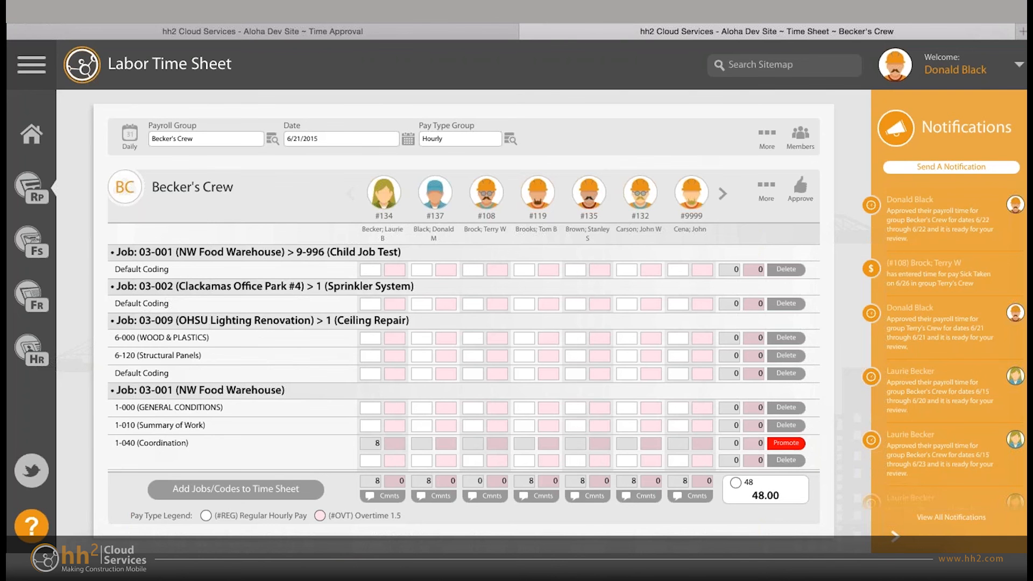
pyautogui.scroll(-4, 464, 347)
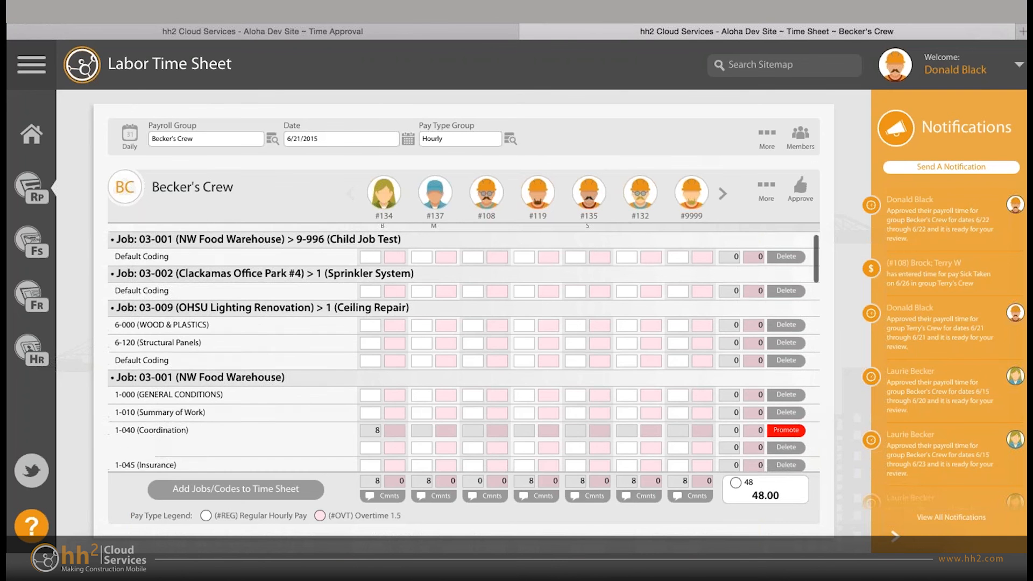
pyautogui.scroll(2, 464, 347)
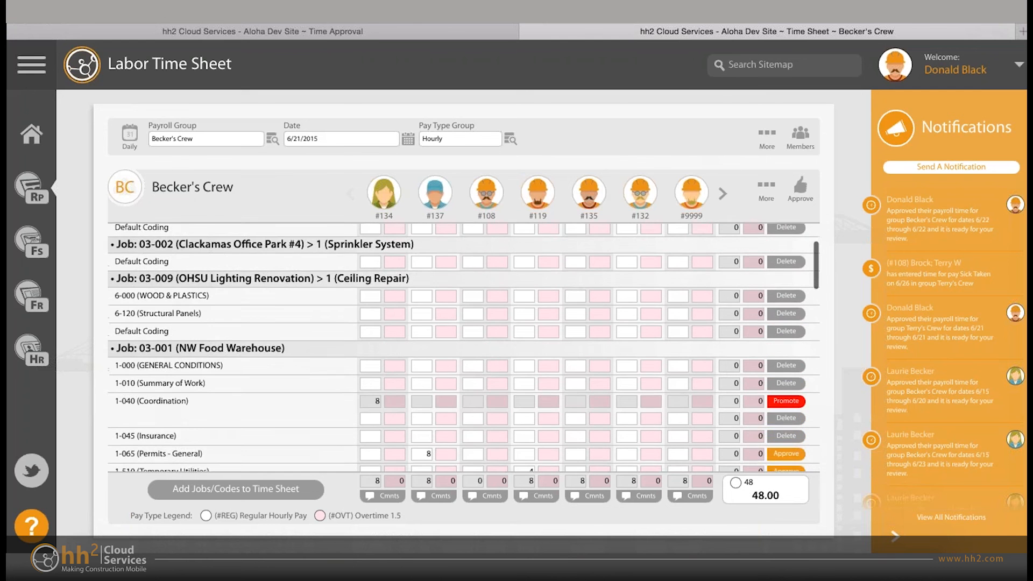
pyautogui.scroll(2, 464, 347)
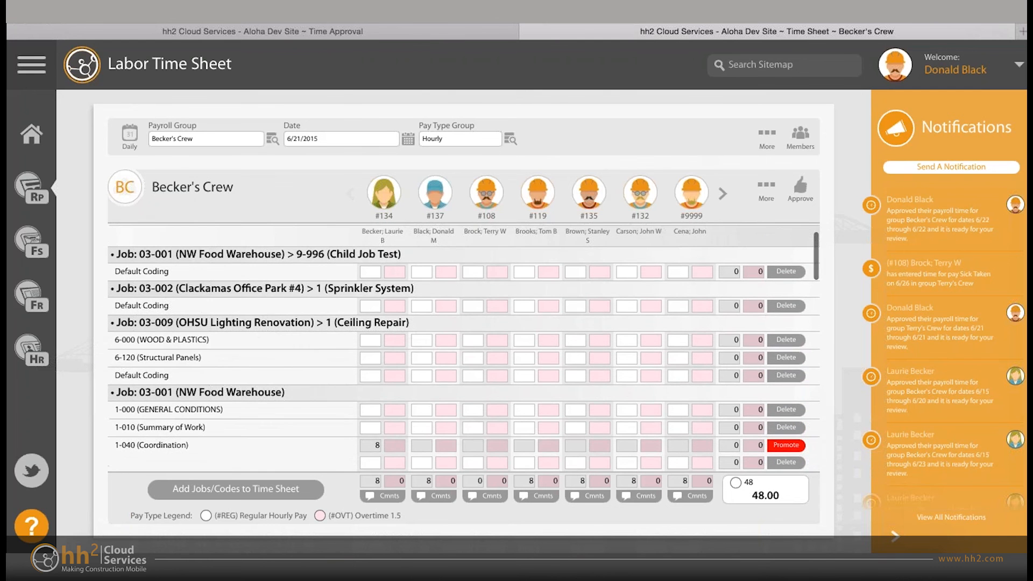
pyautogui.scroll(-4, 464, 348)
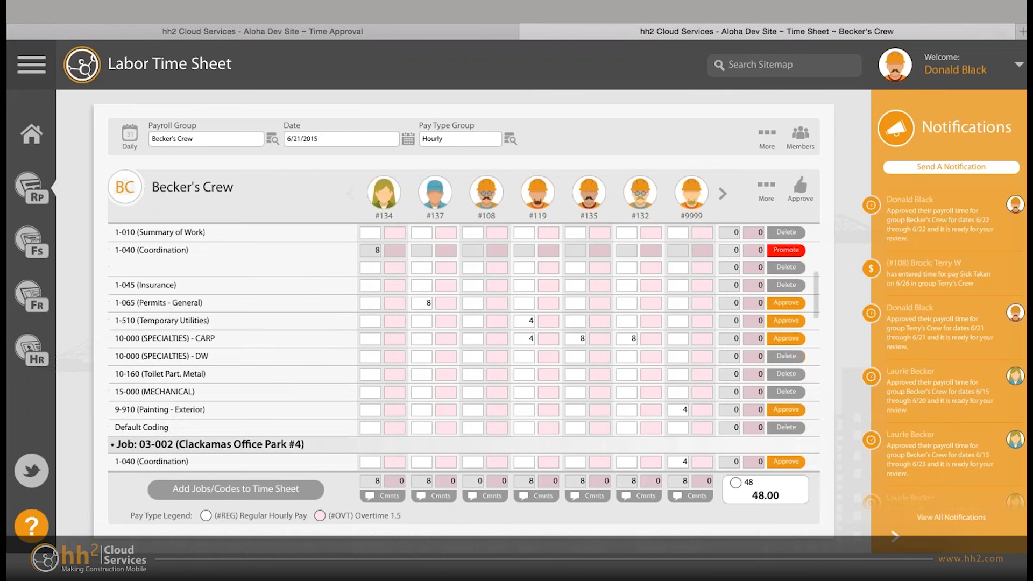
# - Examine the crew's daily hours around the Temporary Utilities row of job 03-001, and return to the first jobs
pyautogui.click(525, 321)
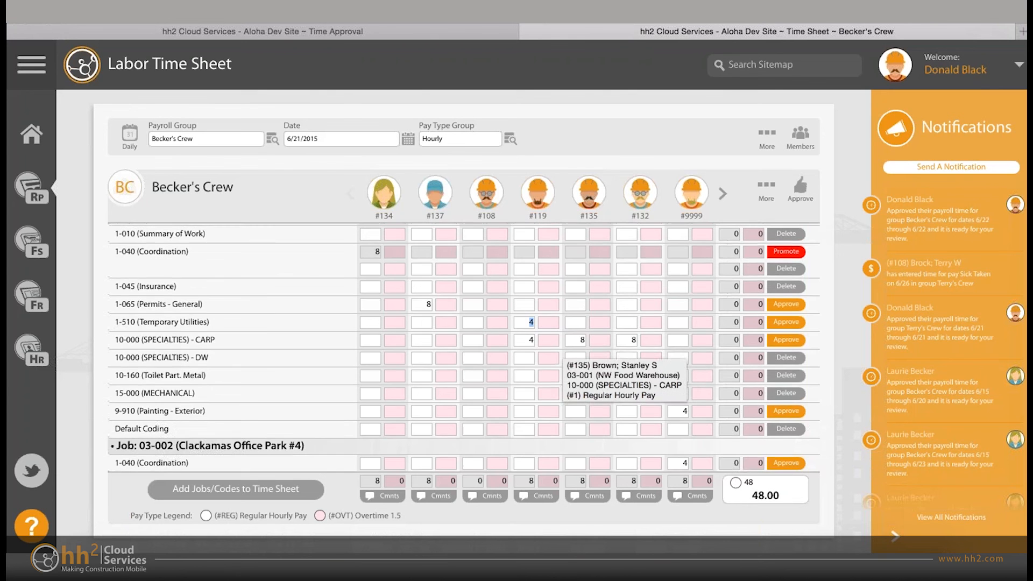
pyautogui.scroll(2, 570, 352)
pyautogui.scroll(-1, 559, 366)
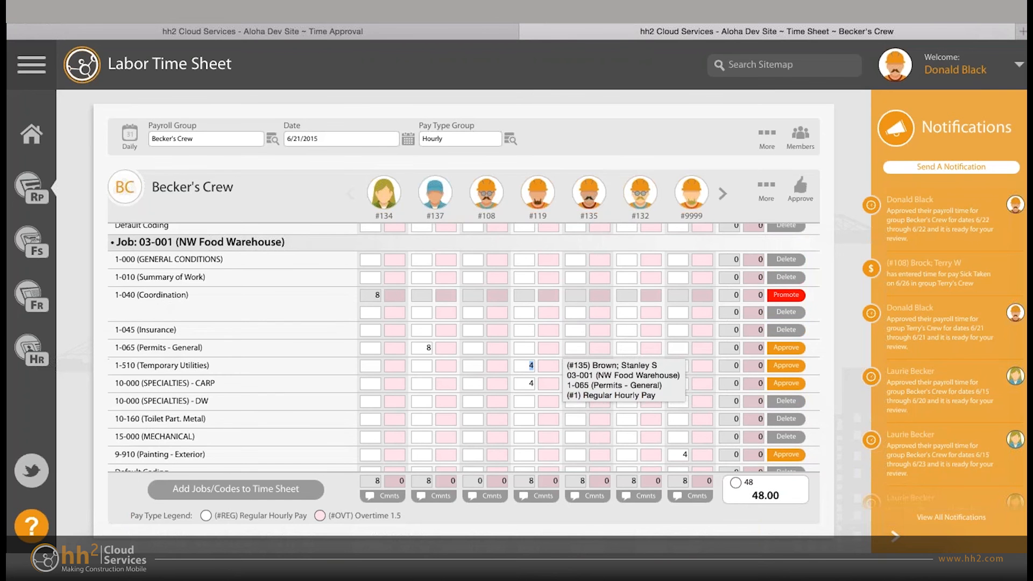
pyautogui.scroll(-3, 559, 365)
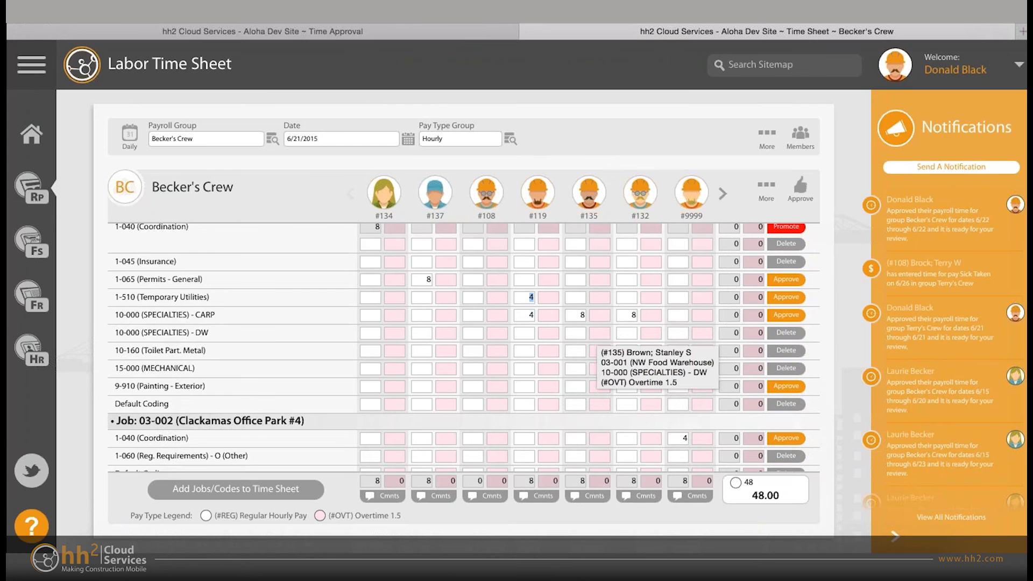
pyautogui.scroll(2, 463, 347)
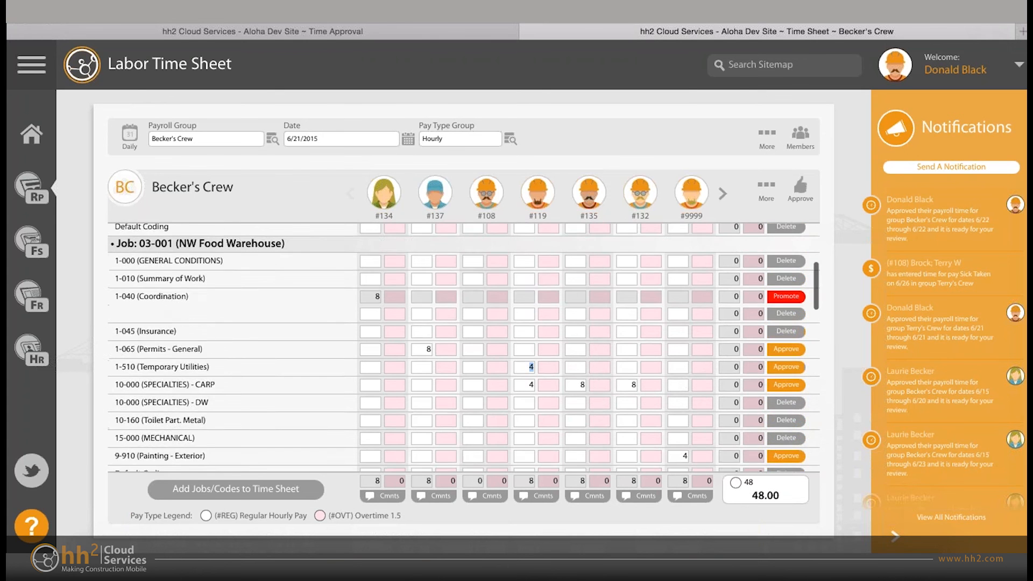
pyautogui.scroll(3, 464, 348)
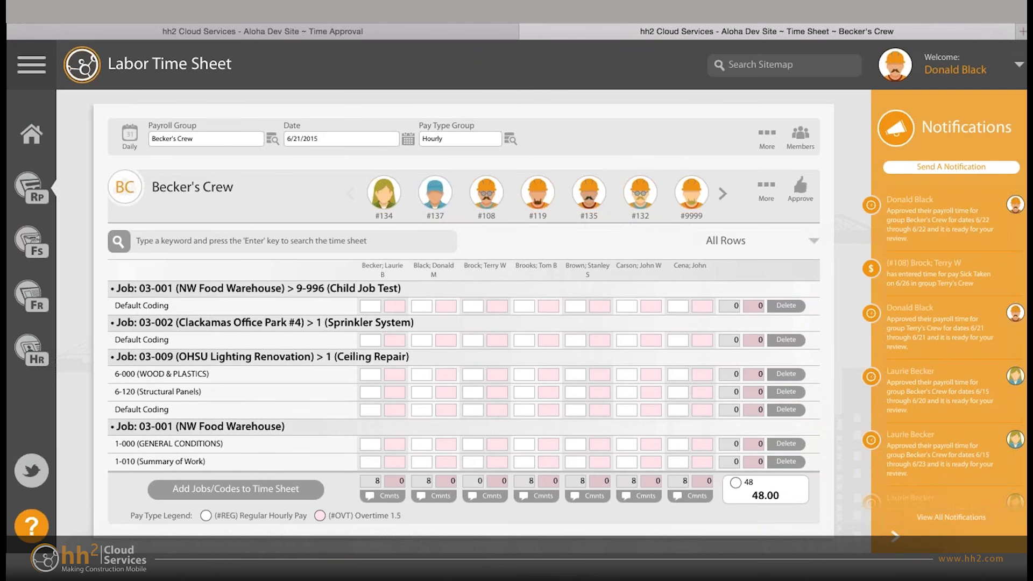
pyautogui.scroll(-1, 463, 347)
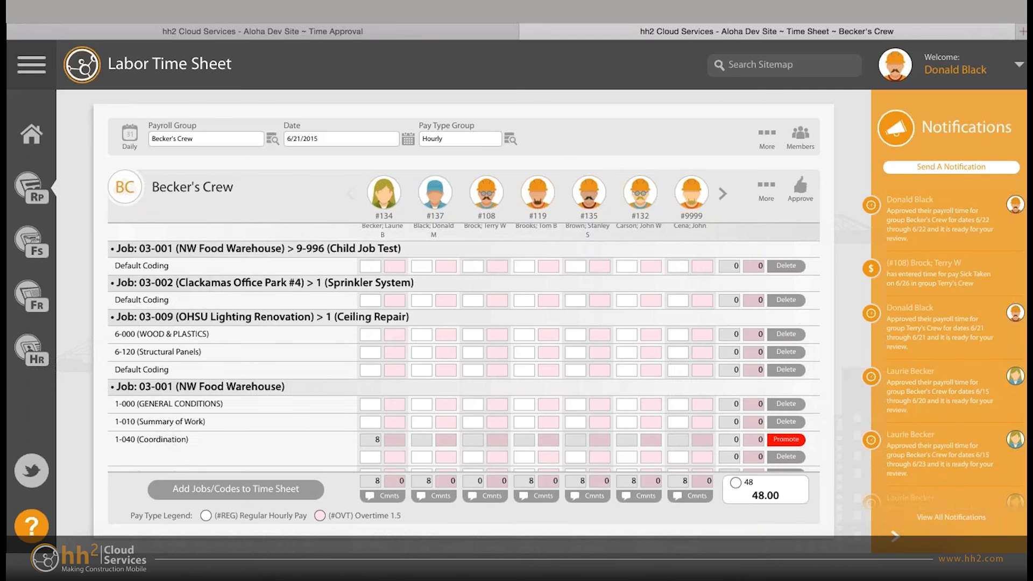
# - Switch the time sheet from the daily view back to the weekly view
pyautogui.click(130, 136)
pyautogui.click(171, 138)
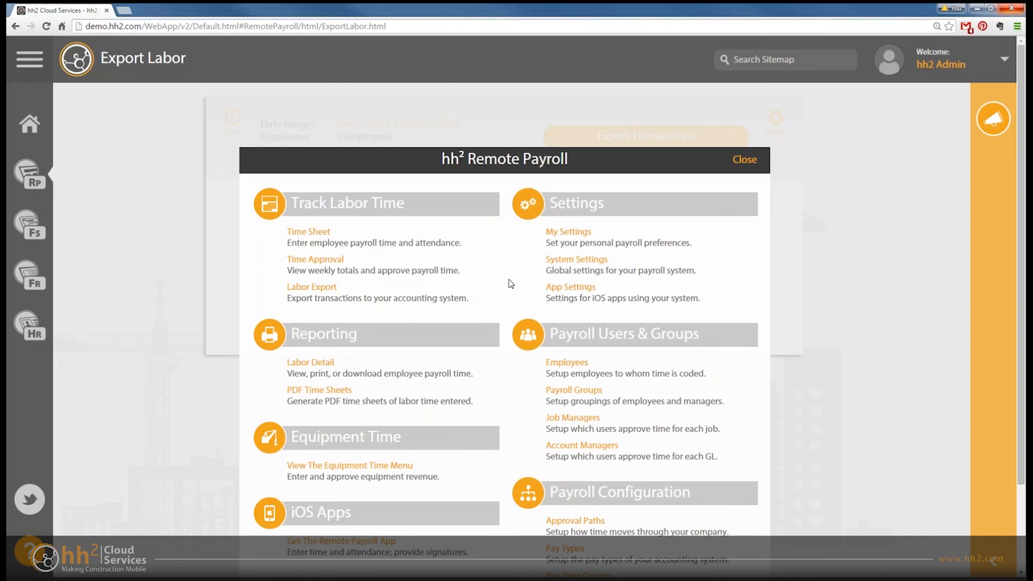
# - Go to Time Approval, view the Download Payroll Data options, and close them without generating a file
pyautogui.click(315, 260)
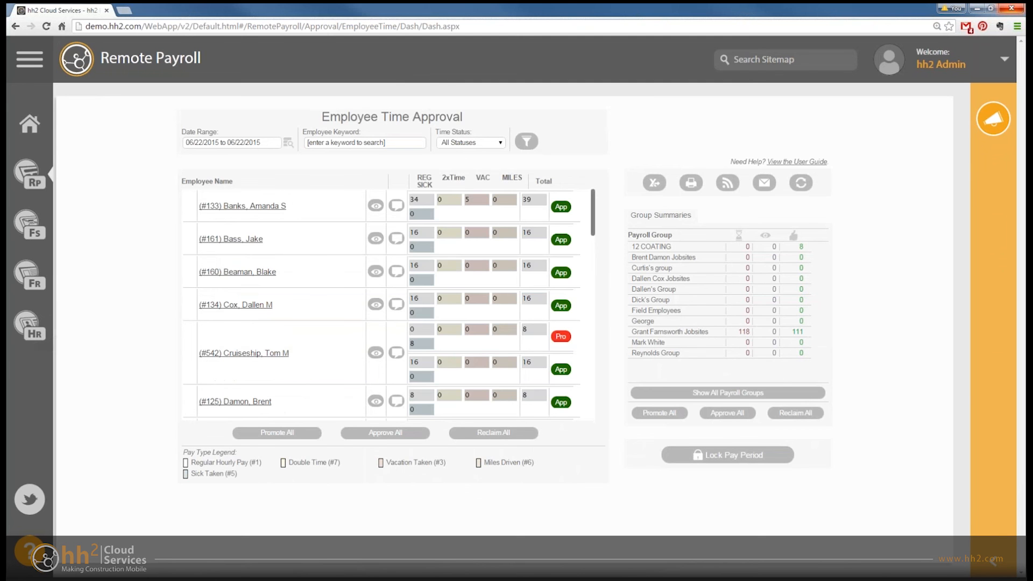
pyautogui.click(654, 183)
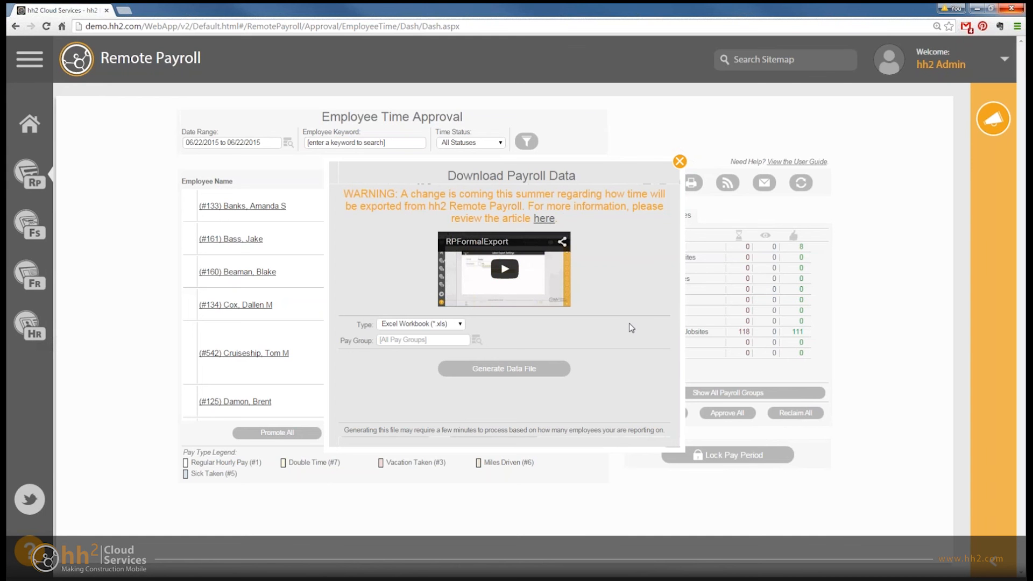
pyautogui.click(679, 161)
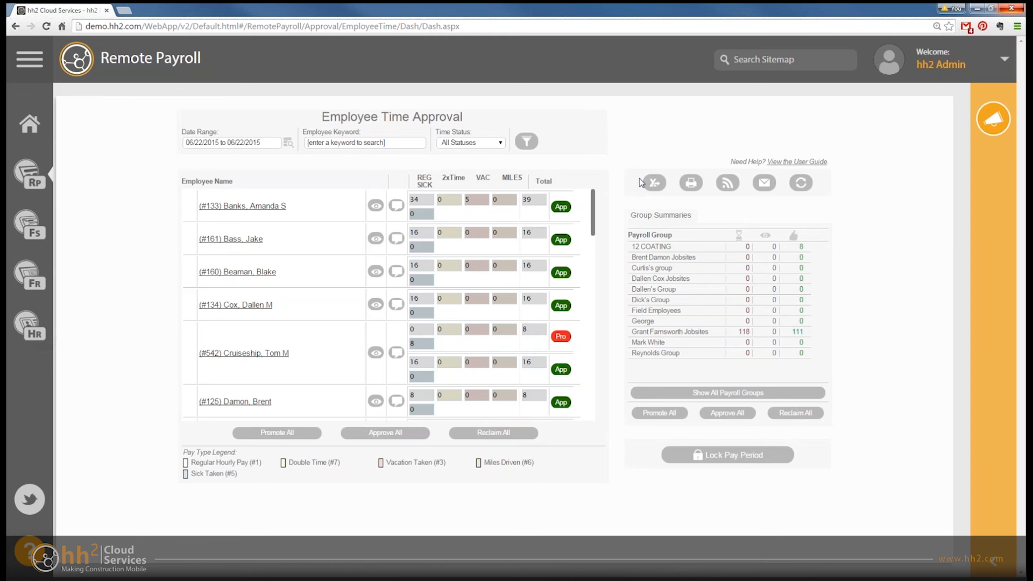
# - Open the Integration Formats setup and view the included fields of the Timberline Import format
pyautogui.click(28, 175)
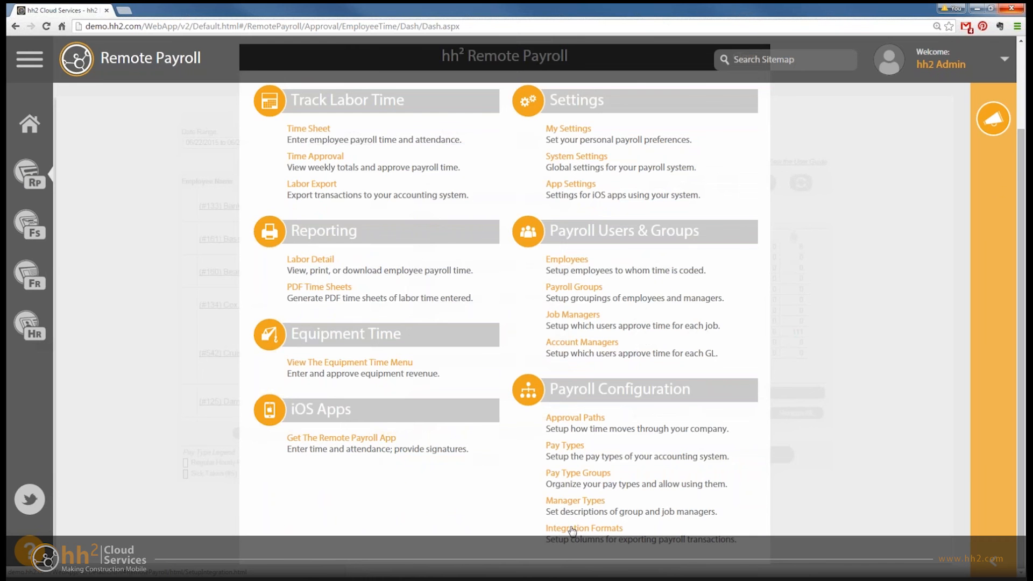
pyautogui.click(577, 530)
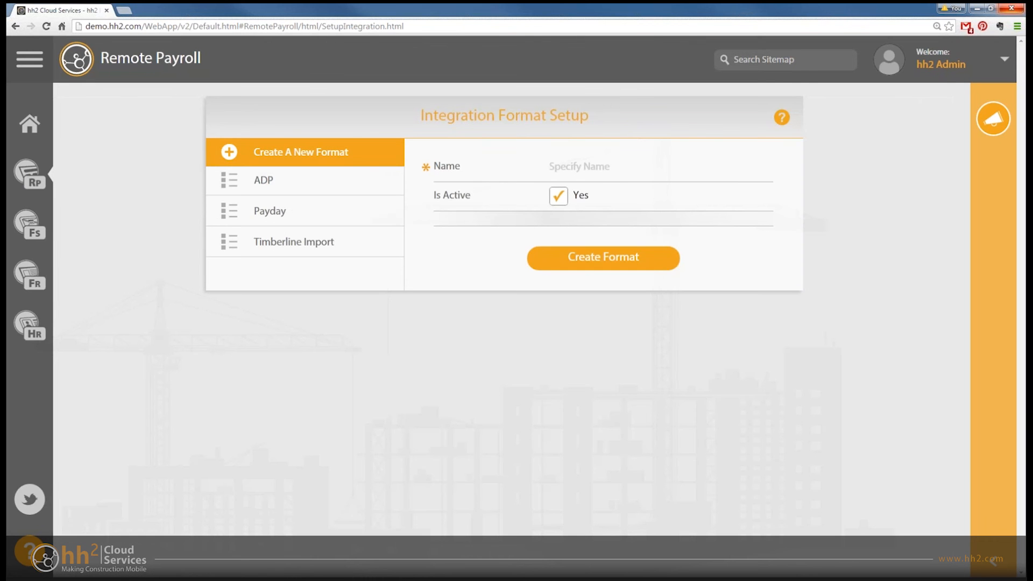
pyautogui.click(284, 246)
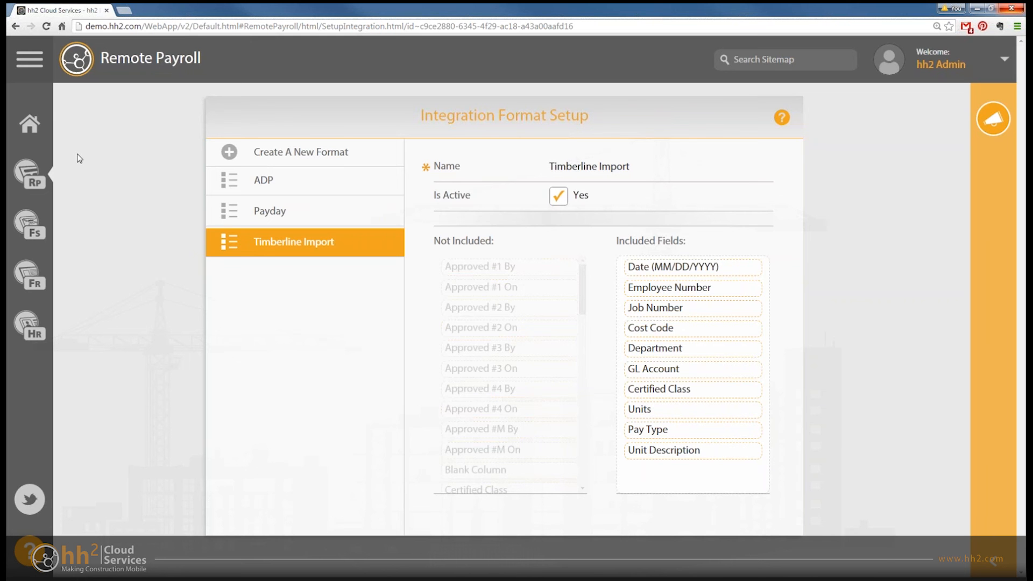
# - Open Time Approval and set the pay period to Sun Jun 21, 2015 to Sat Jun 27, 2015
pyautogui.click(40, 174)
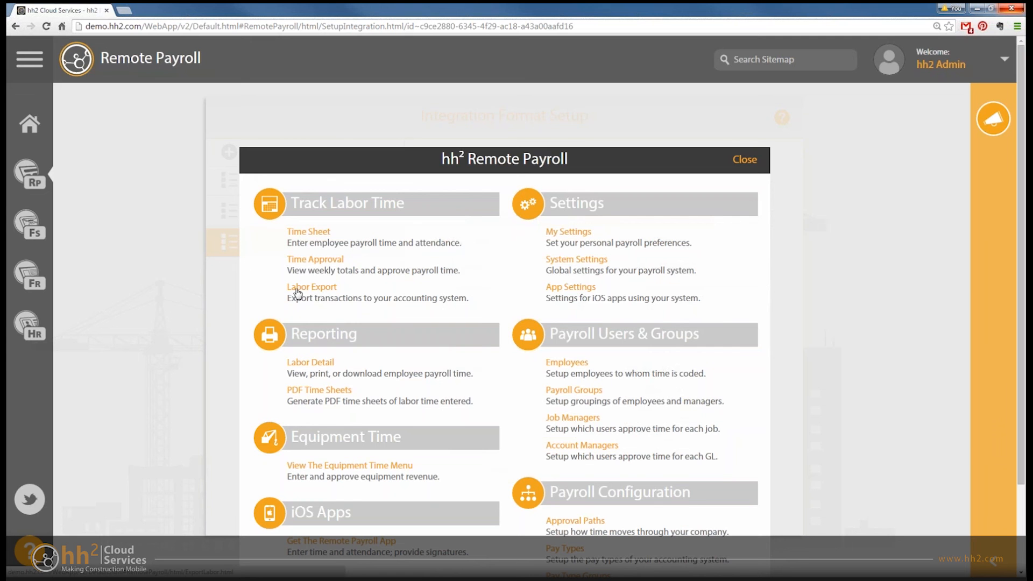
pyautogui.click(312, 258)
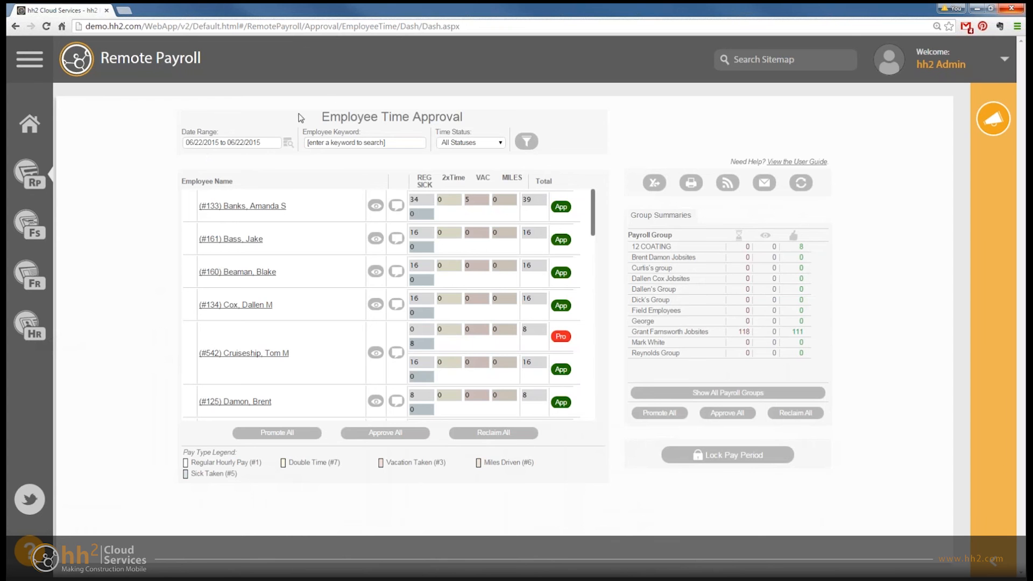
pyautogui.click(289, 143)
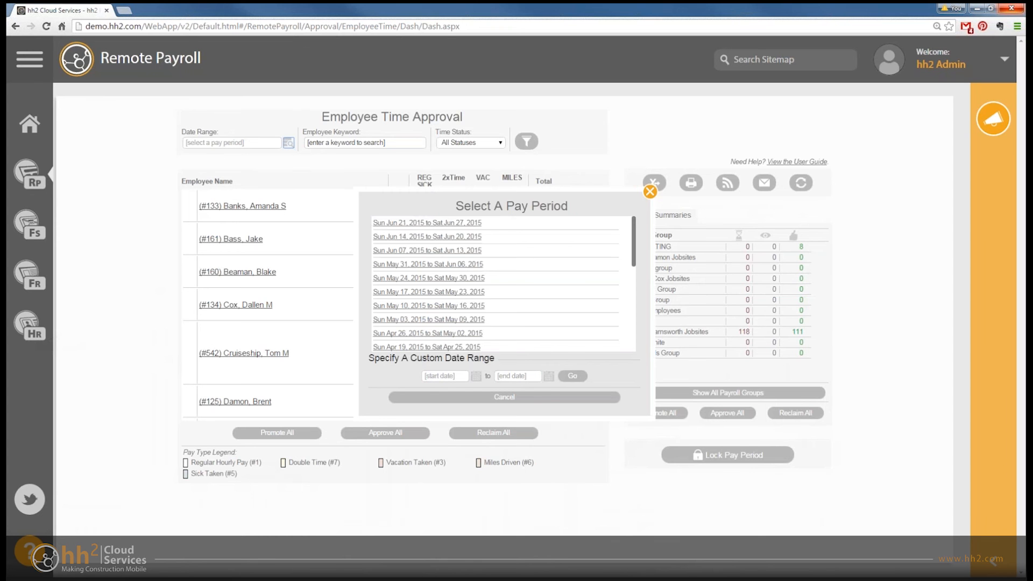
pyautogui.click(433, 223)
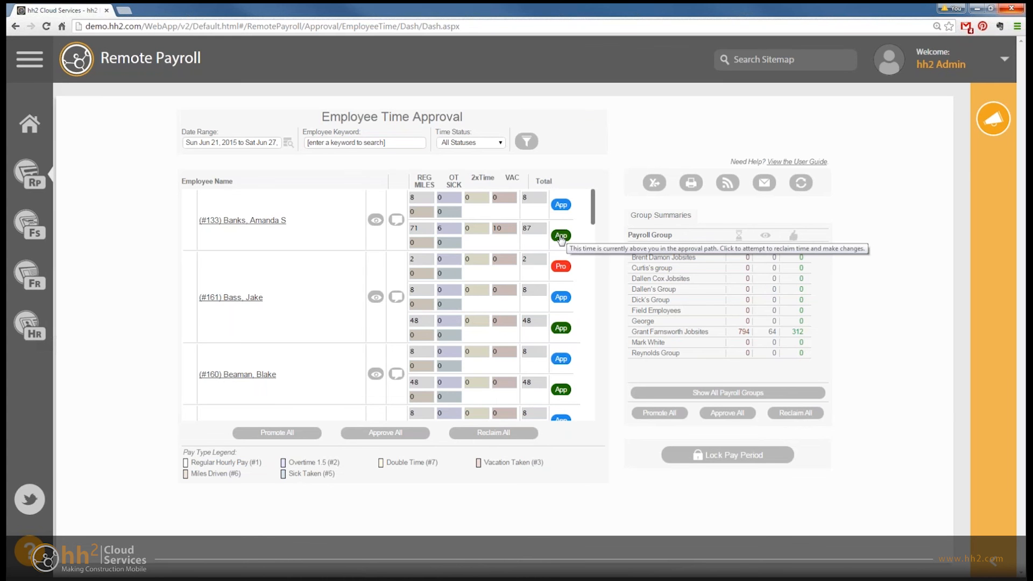
# - View the Download Payroll Data options and the available pay groups, and close them without generating a file
pyautogui.click(657, 185)
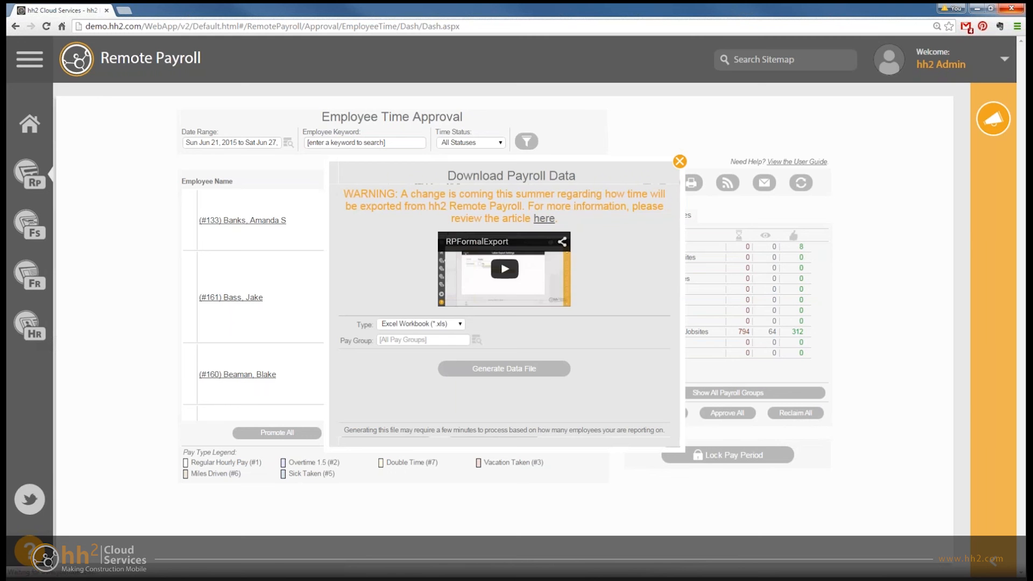
pyautogui.click(476, 340)
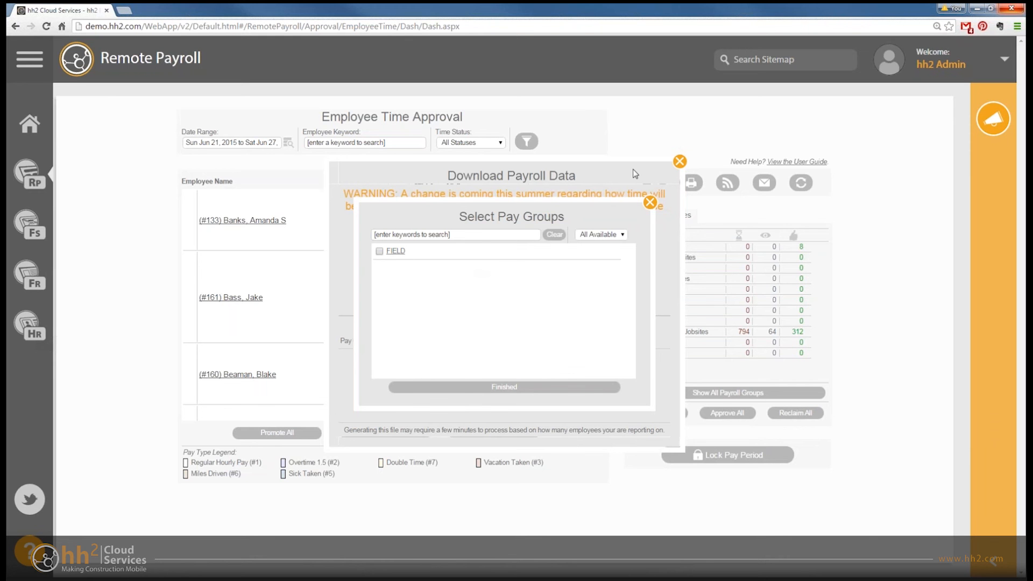
pyautogui.click(650, 203)
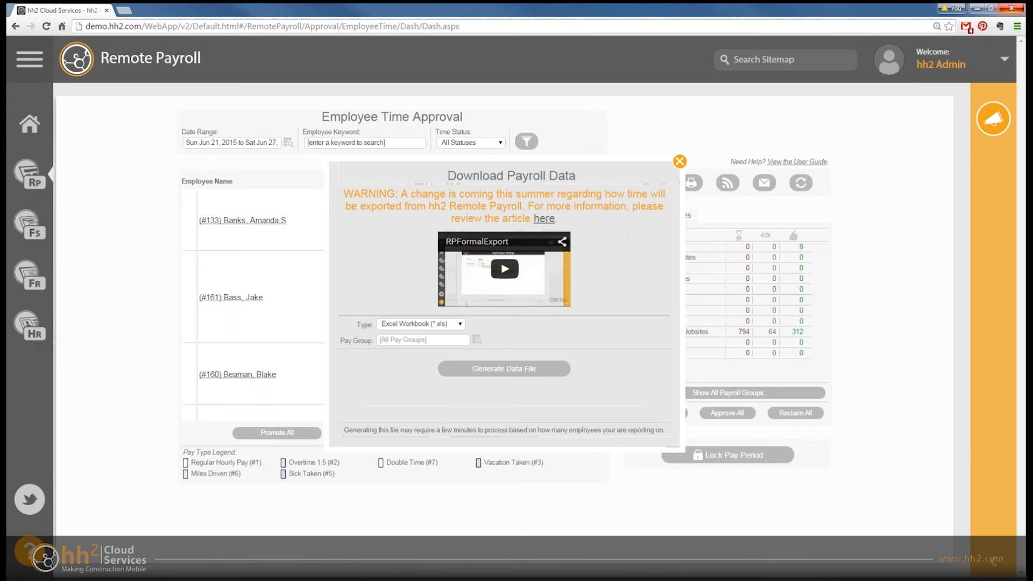
pyautogui.click(679, 161)
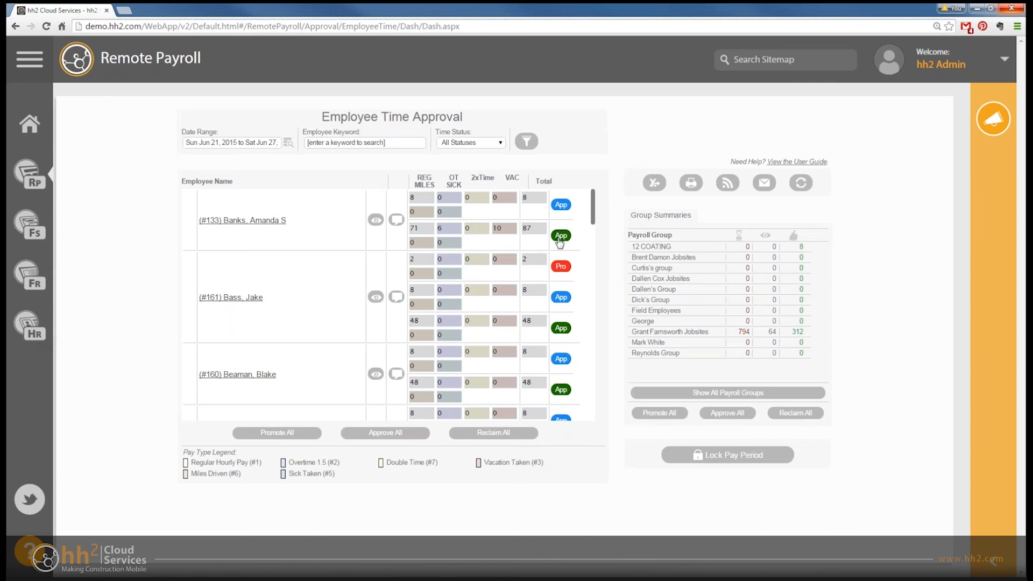
# - Open Labor Export and filter the transactions from Jun 21, 2015 to Jun 27, 2015
pyautogui.click(31, 172)
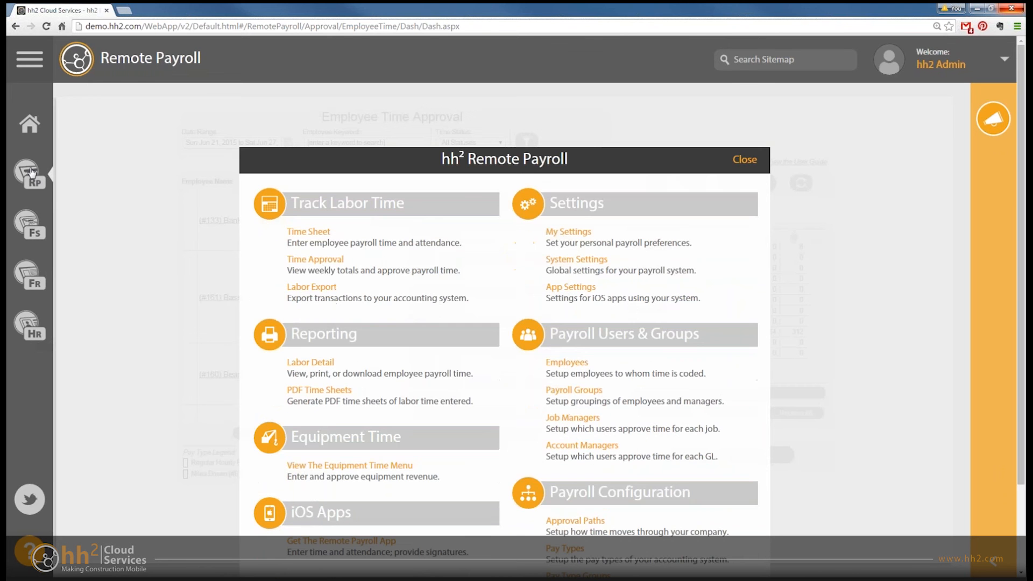
pyautogui.click(316, 288)
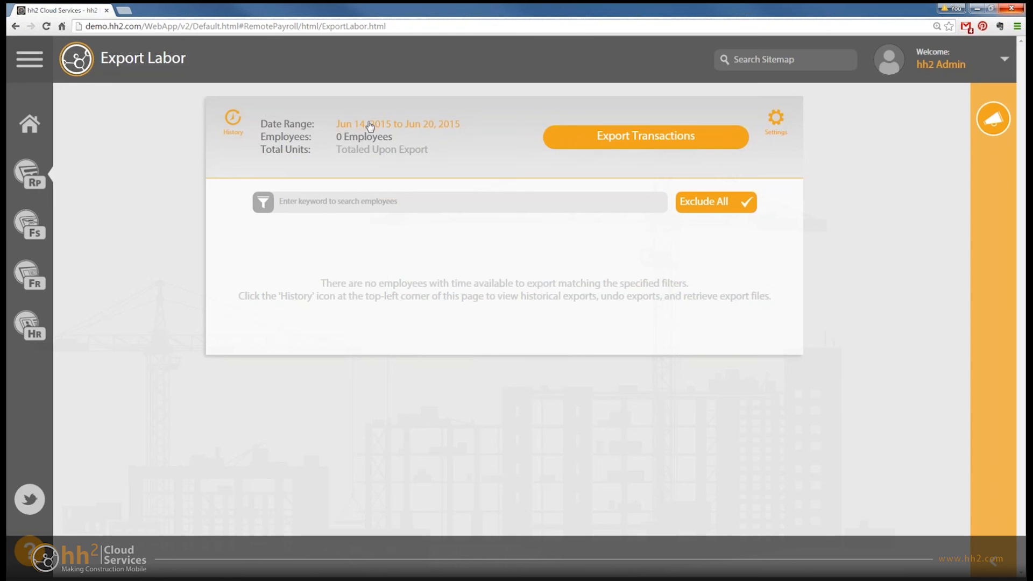
pyautogui.click(401, 130)
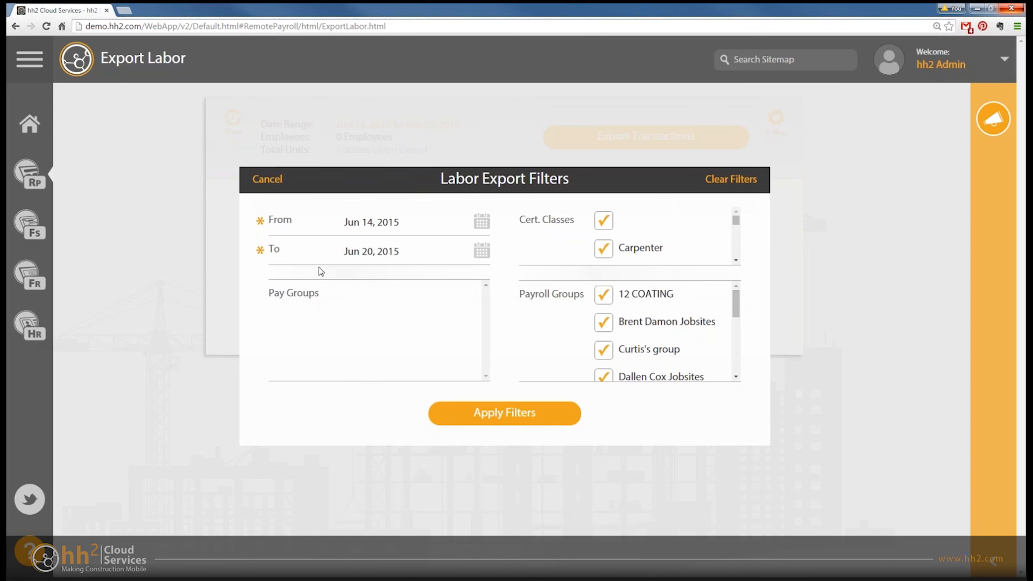
pyautogui.click(486, 223)
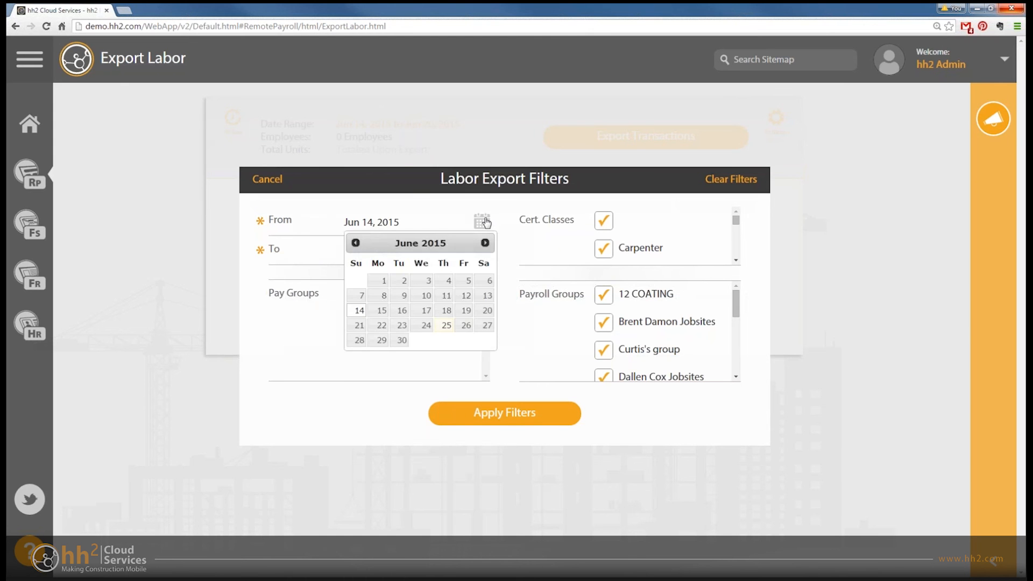
pyautogui.click(358, 325)
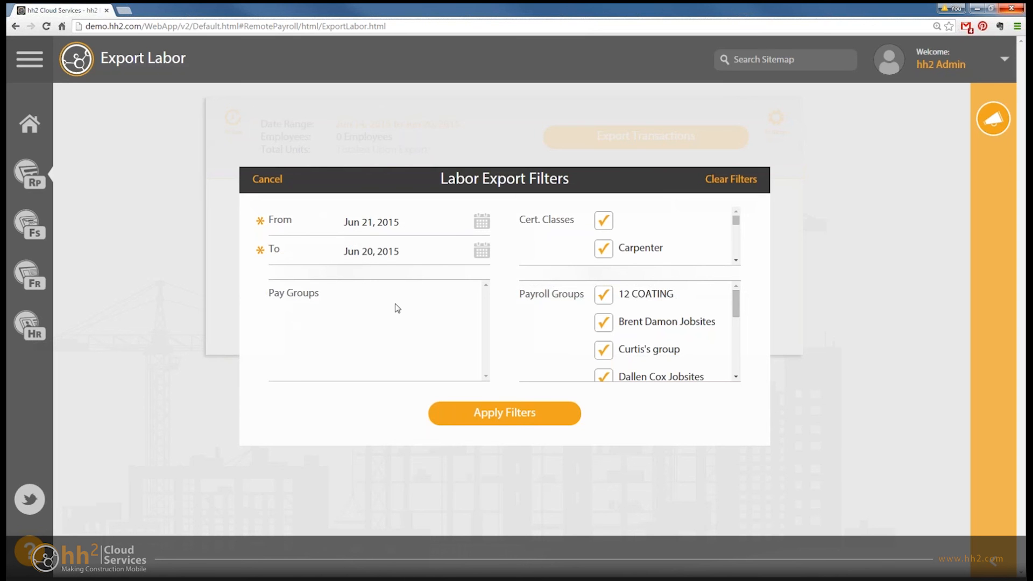
pyautogui.click(481, 251)
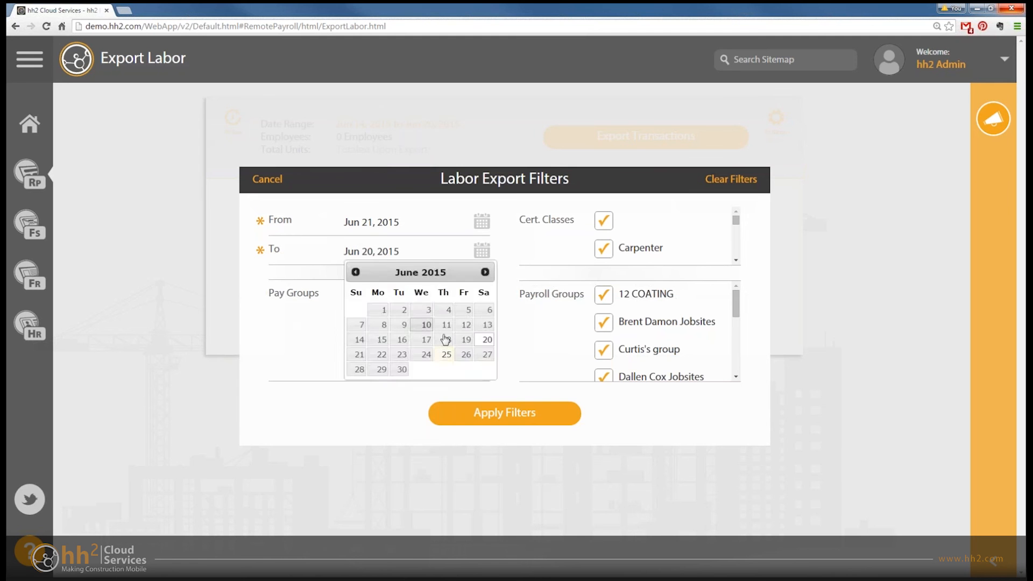
pyautogui.click(487, 355)
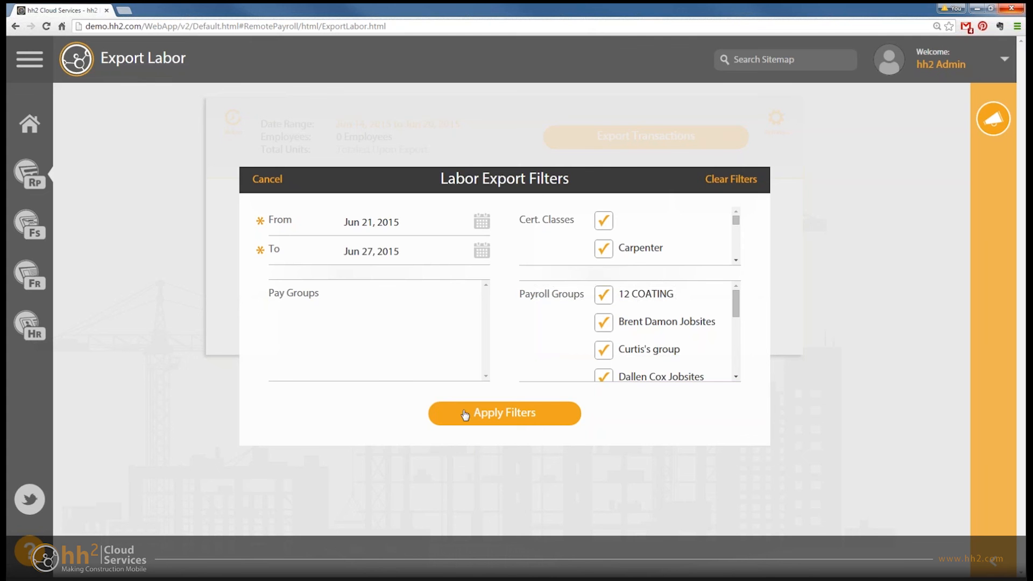
pyautogui.click(511, 415)
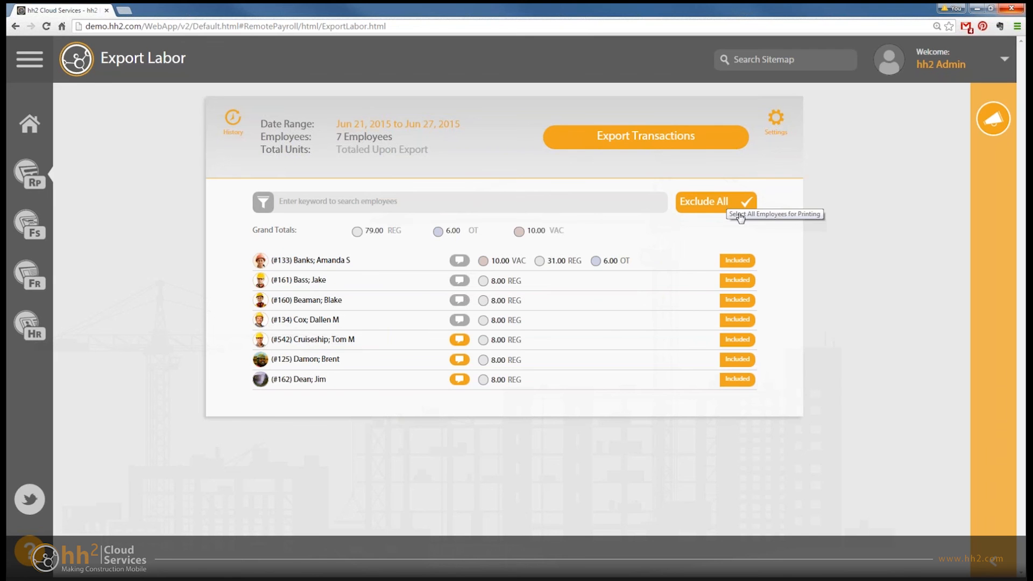
# - Exclude the first two listed employees from the labor export, and include both of them again
pyautogui.click(737, 260)
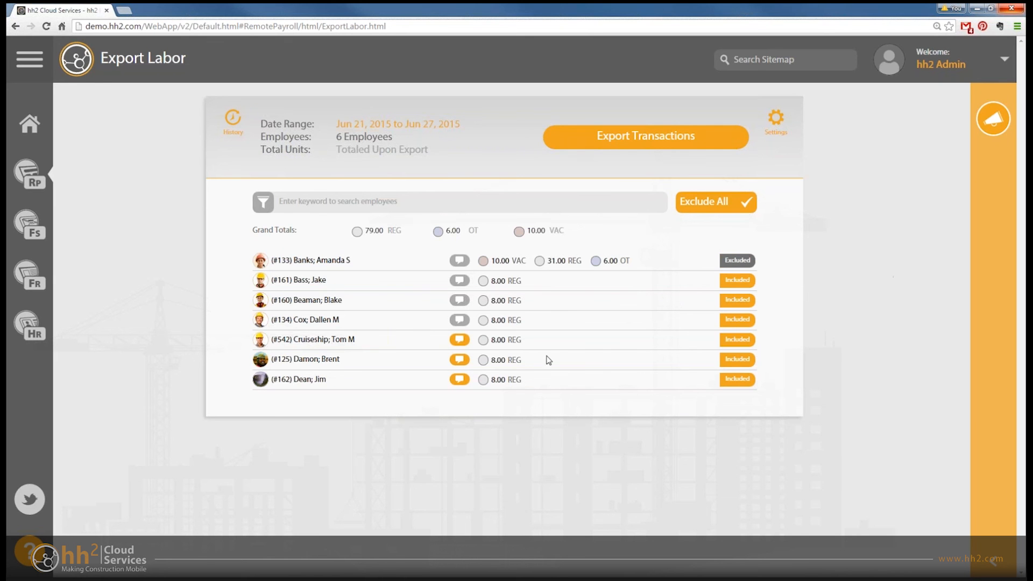
pyautogui.click(738, 280)
pyautogui.click(740, 280)
pyautogui.click(737, 260)
# - View the format and consolidation options in the Labor Export Settings, and cancel without changes
pyautogui.click(775, 119)
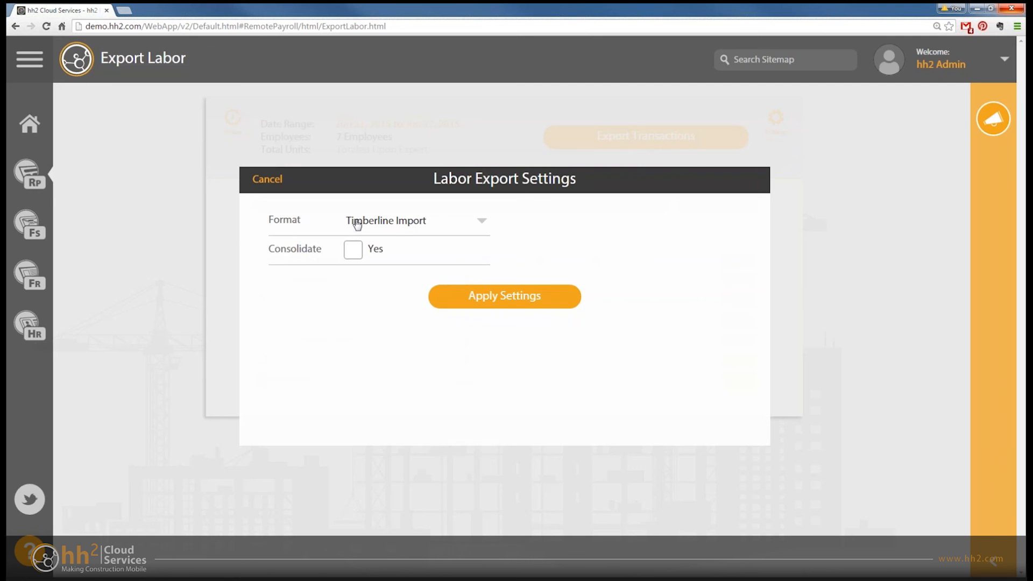
pyautogui.moveTo(358, 224)
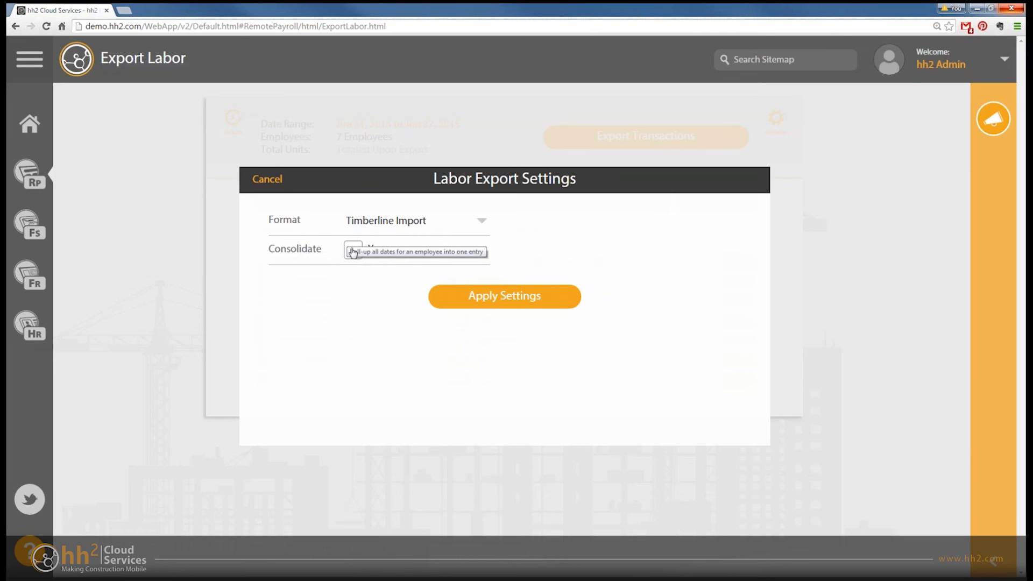
pyautogui.click(257, 178)
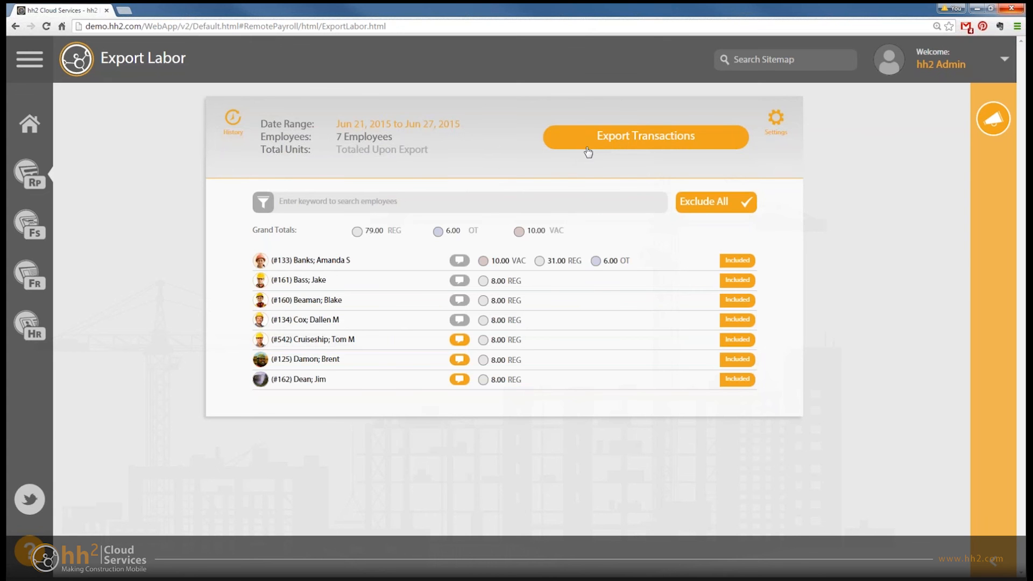
# - Export the labor transactions and save the file hh2PayrollExport_2015_06_21-2015_06_27 as a text document in Downloads
pyautogui.click(640, 141)
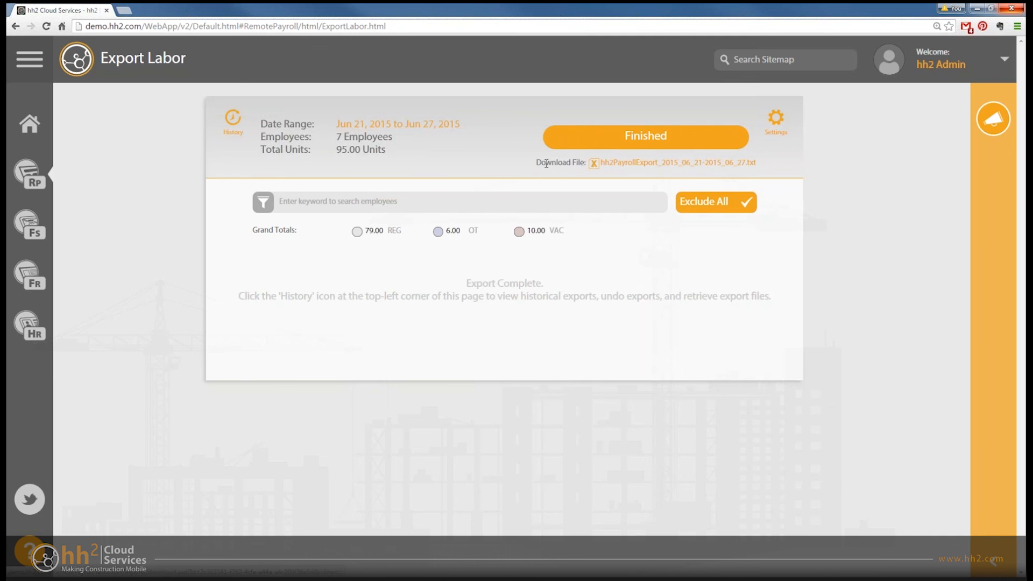
pyautogui.click(638, 168)
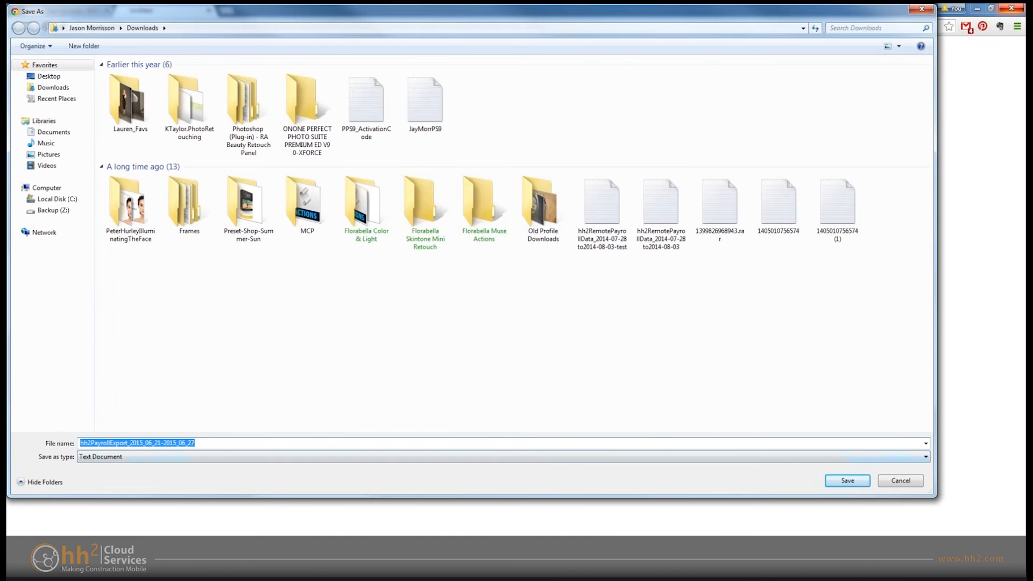
pyautogui.click(847, 480)
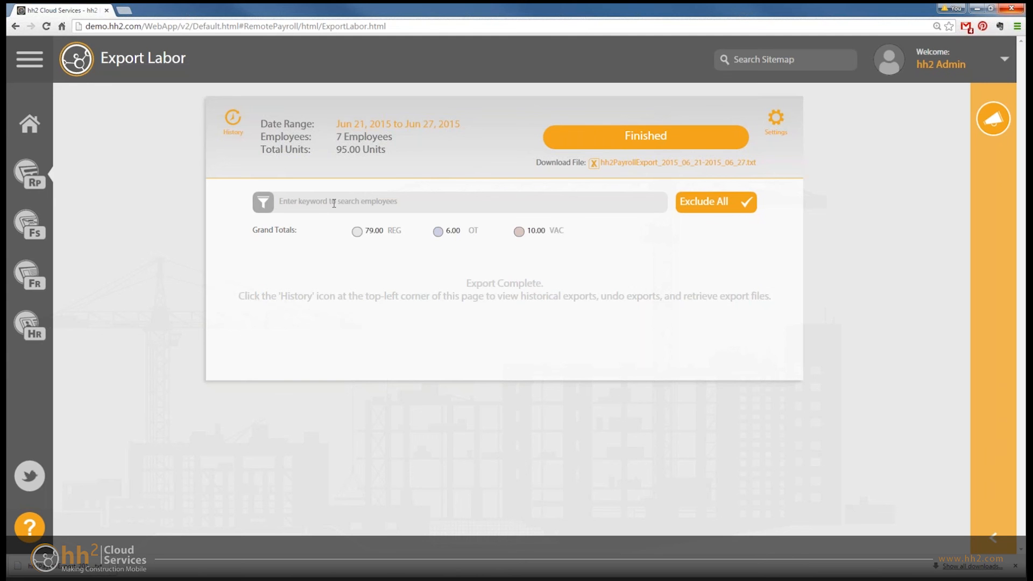
# - Roll back the most recent Jun 21 to Jun 27, 2015 export in the Labor Export Log, and close the log
pyautogui.click(233, 119)
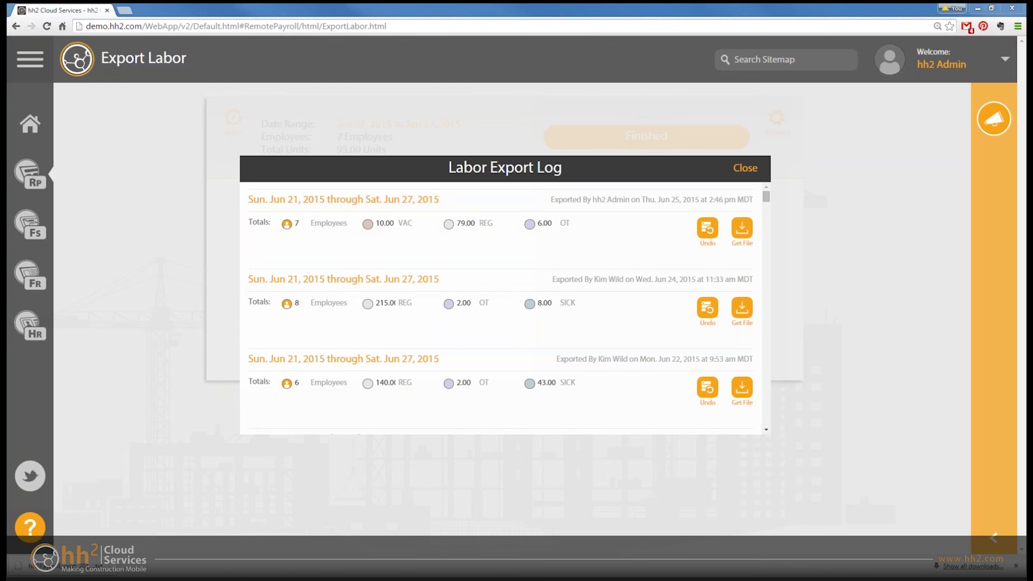
pyautogui.click(707, 229)
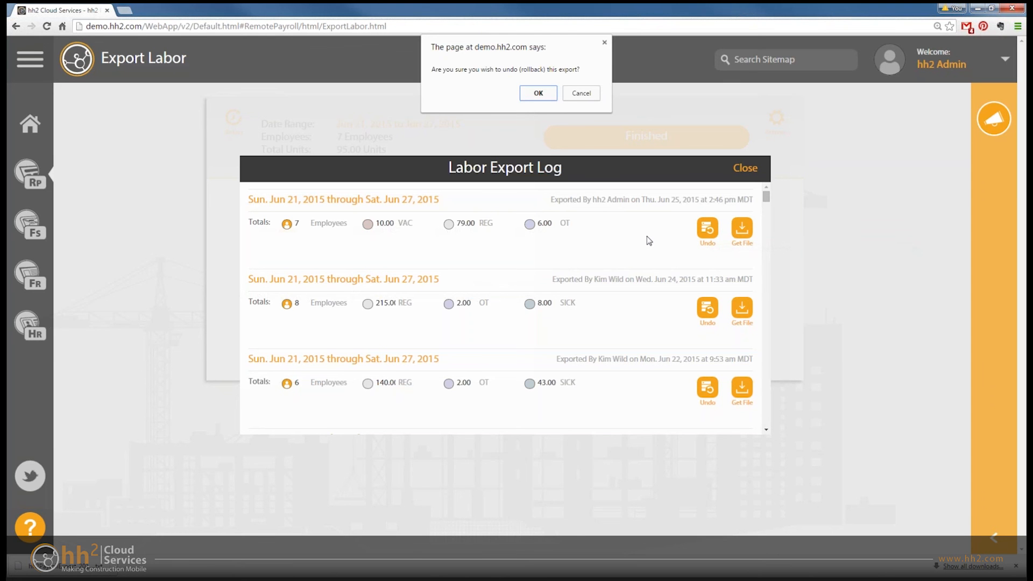
pyautogui.click(538, 93)
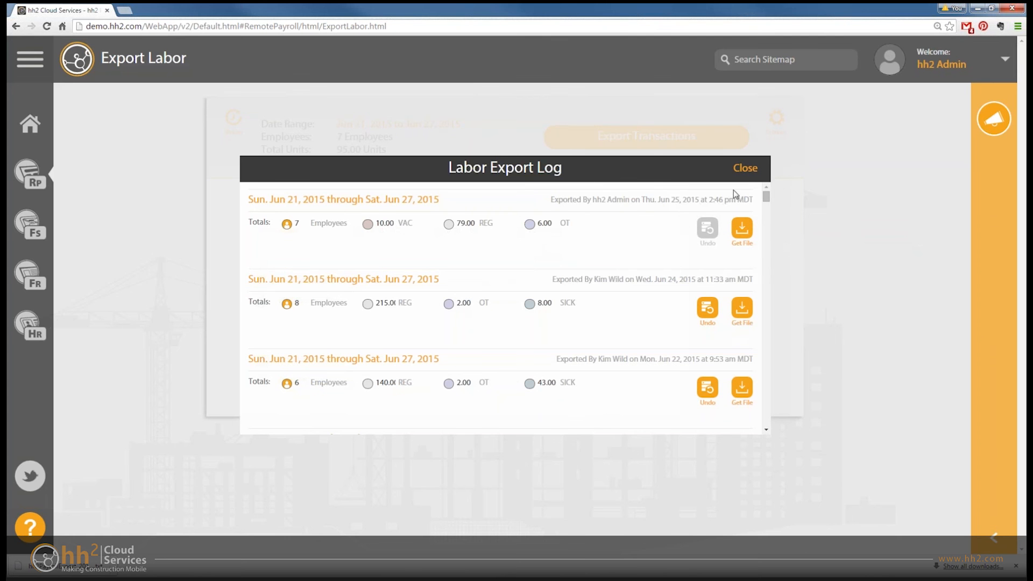
pyautogui.click(747, 171)
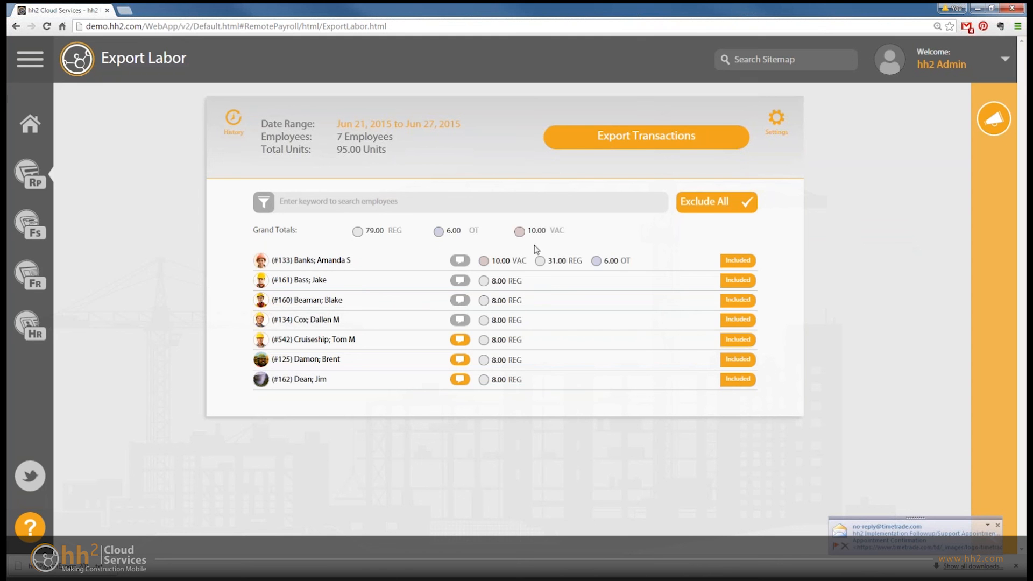
# - Download the rolled-back export's file from the Labor Export Log as hh2PayrollExport_2015_06_21-2015_06_27 (1), and return to the log
pyautogui.click(234, 122)
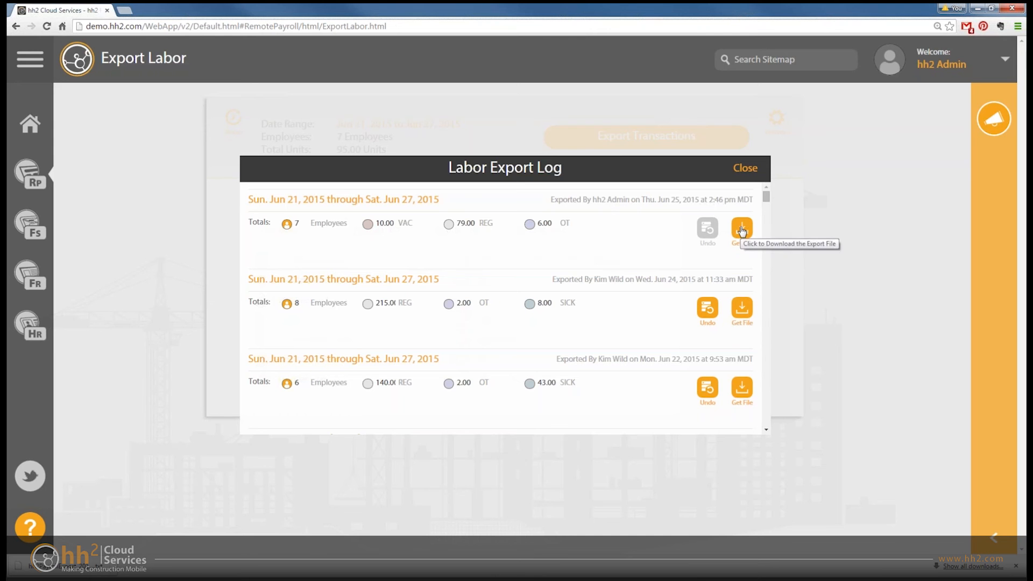
pyautogui.click(741, 229)
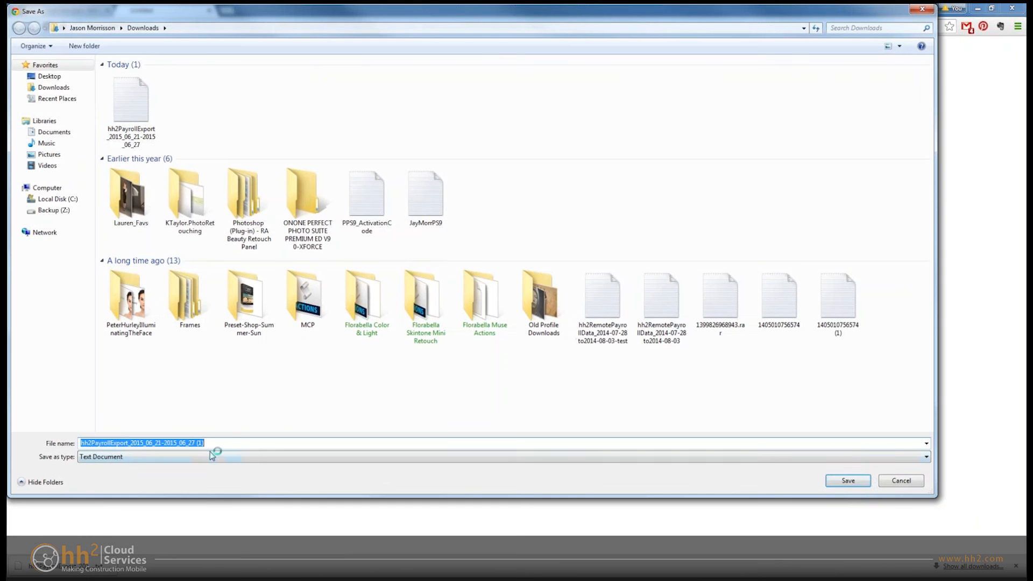
pyautogui.click(852, 480)
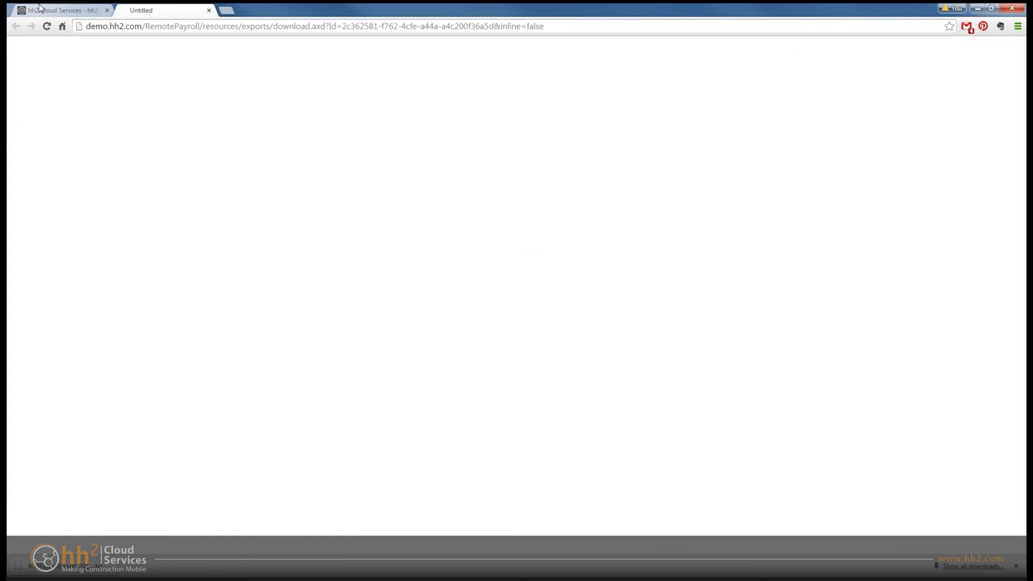
pyautogui.click(54, 9)
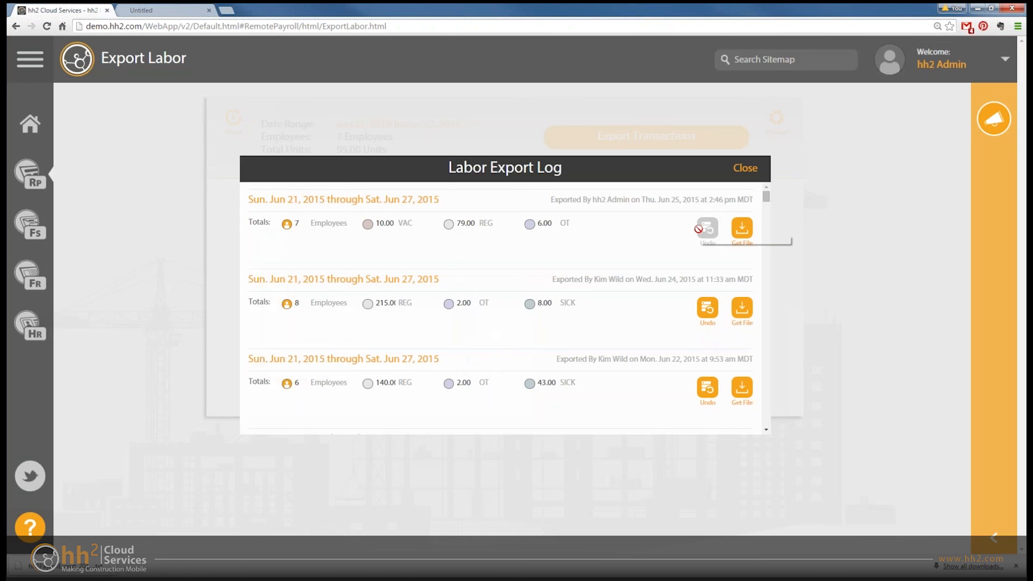